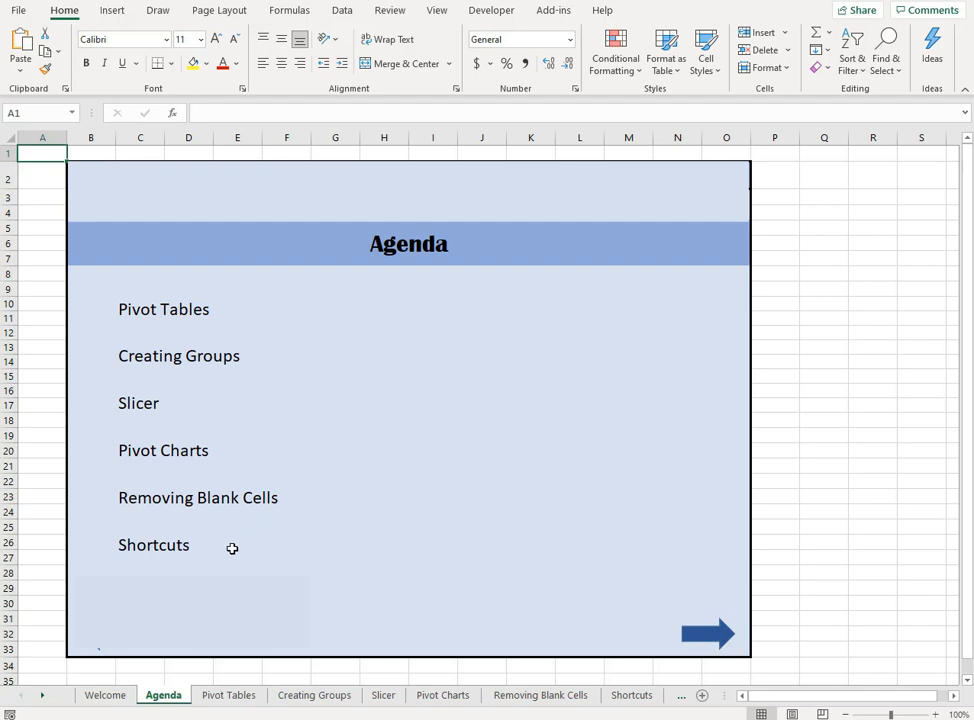
Switch to the account data workbook and create a PivotTable from Sheet1 range A2:G27 on a new worksheet.
click(708, 634)
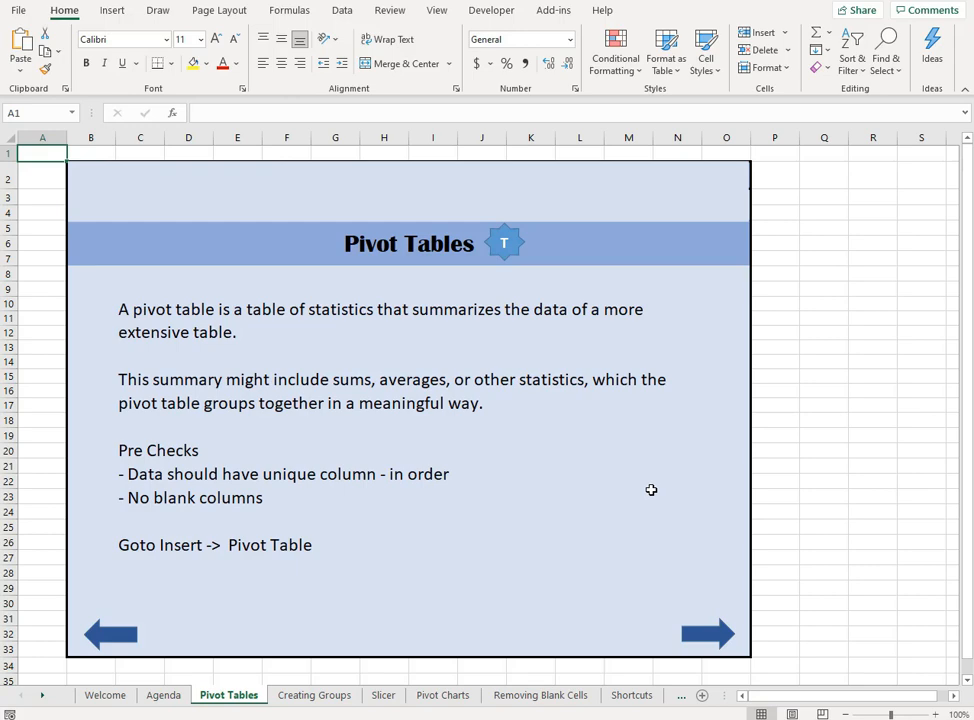
key(alt+Tab)
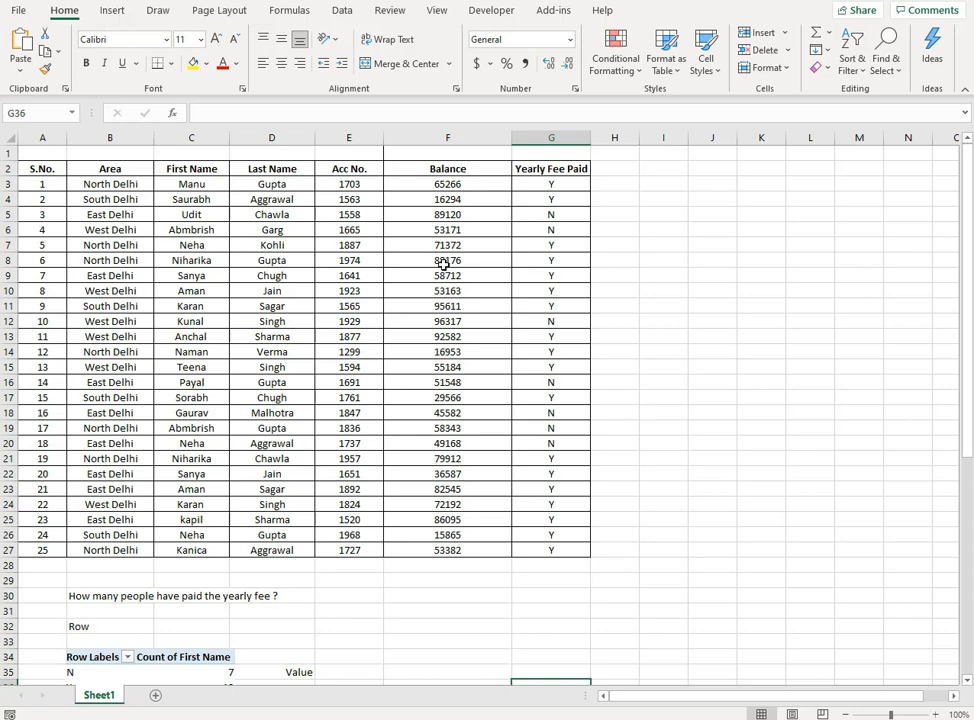
click(41, 170)
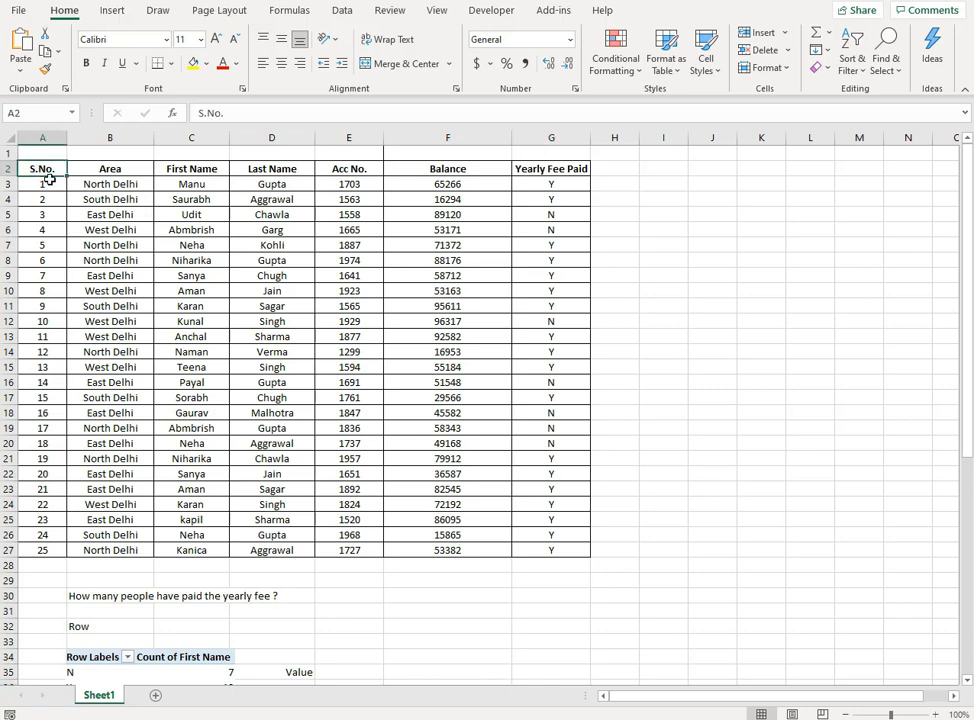
drag(49, 179, 552, 552)
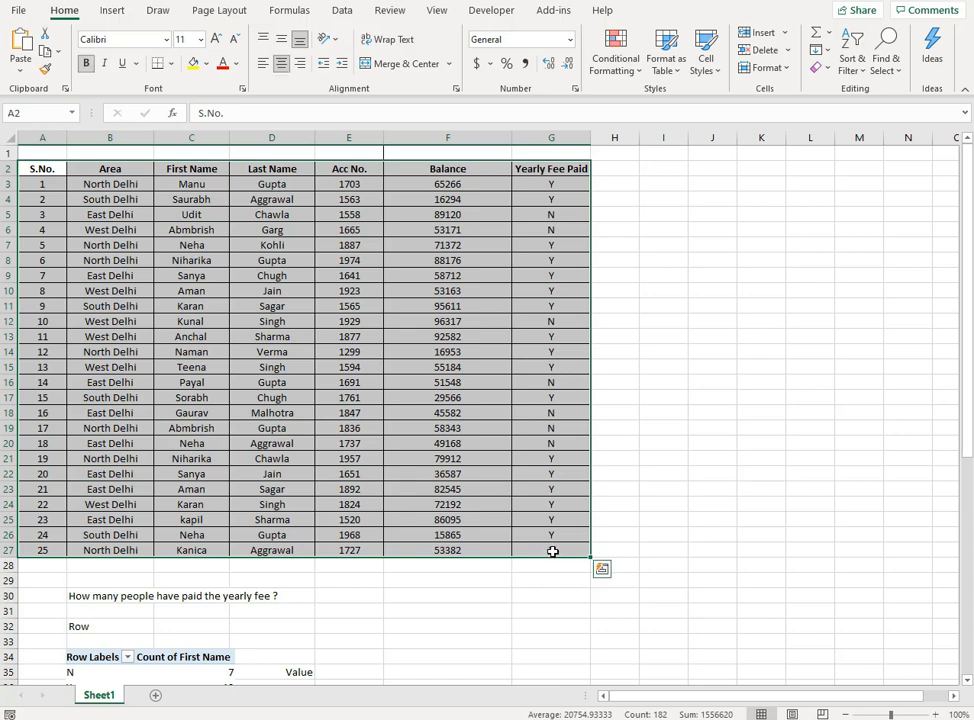
click(108, 12)
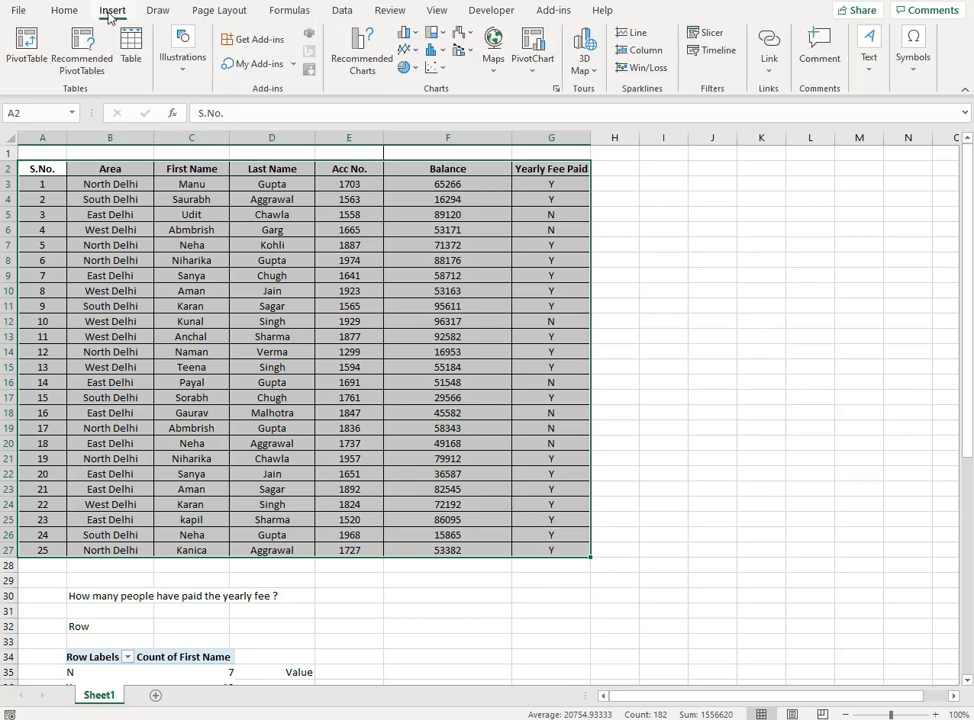
click(27, 55)
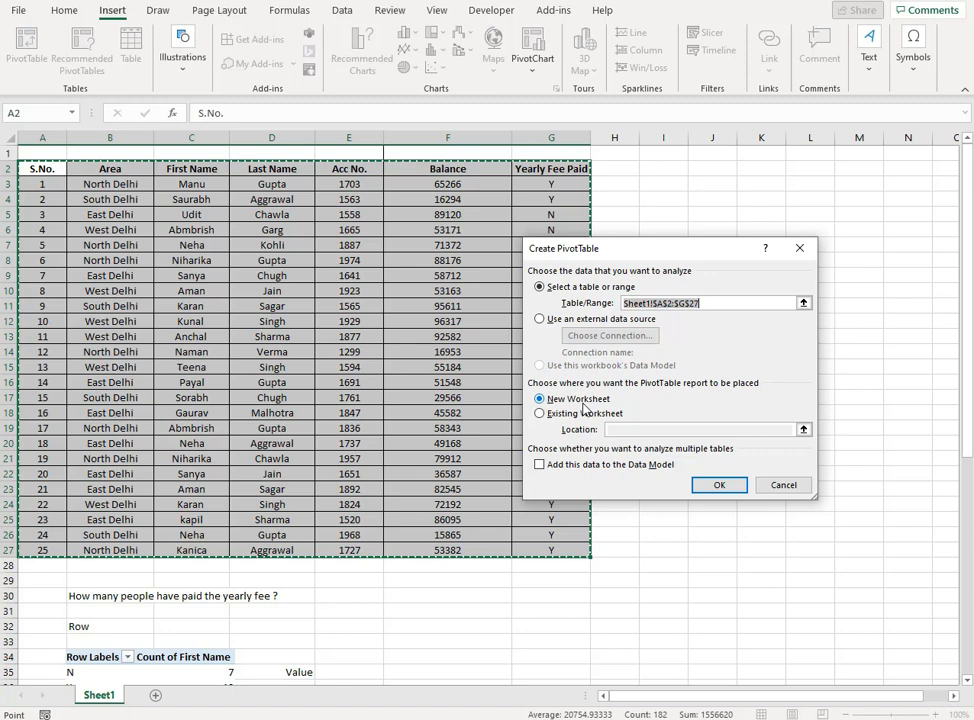
click(728, 490)
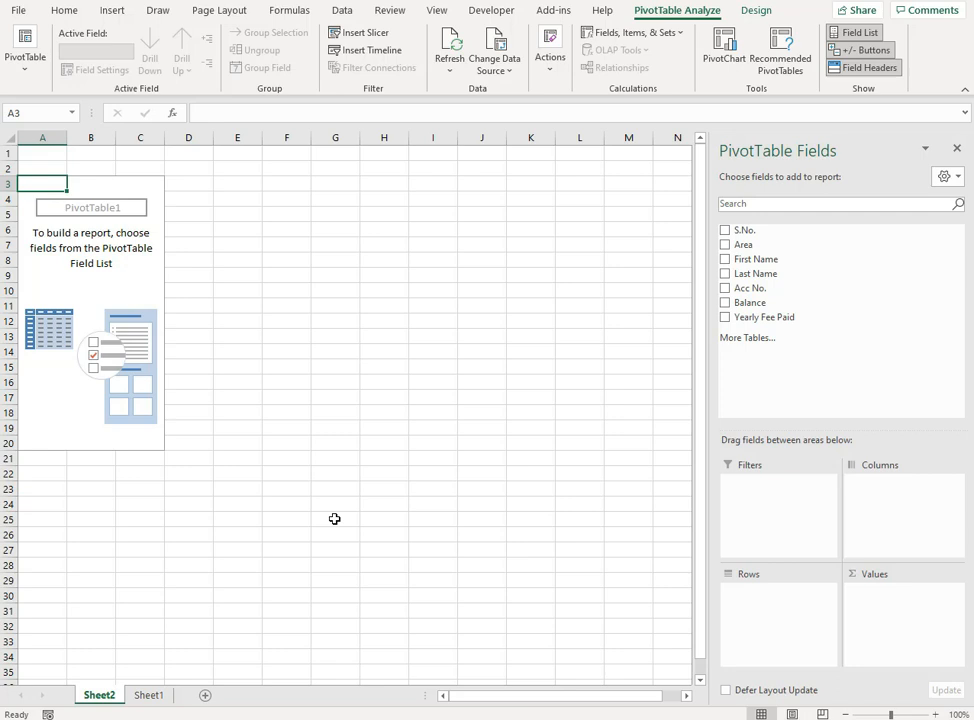
Examine the yearly fee question below the Sheet1 data table, its sample pivot layout and the Yearly Fee Paid column.
click(150, 696)
scroll(300, 617, down, 5)
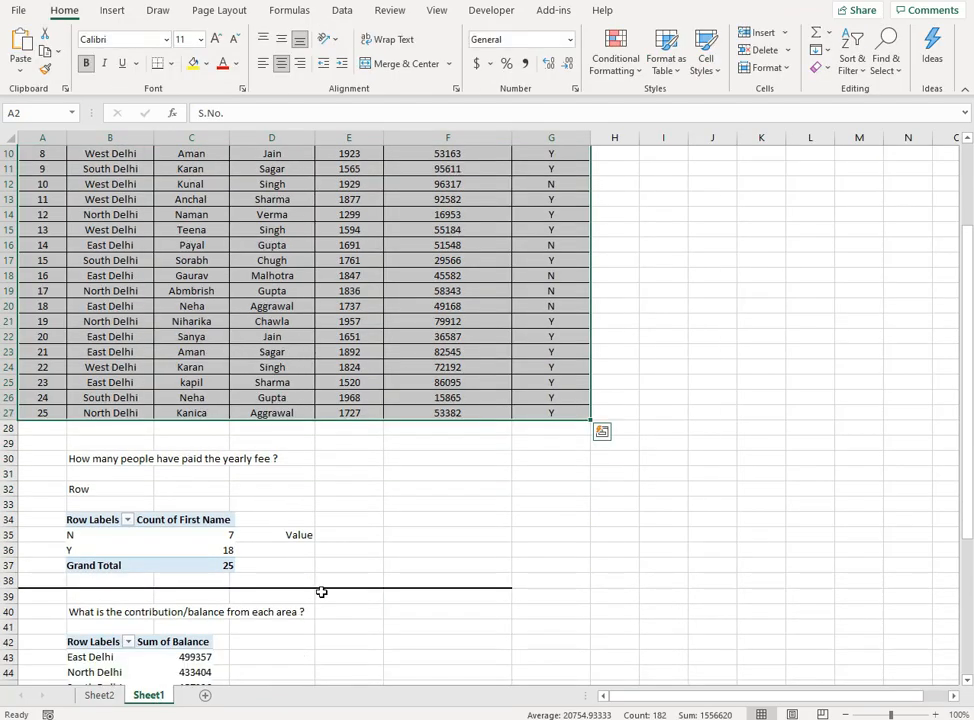
scroll(327, 590, down, 1)
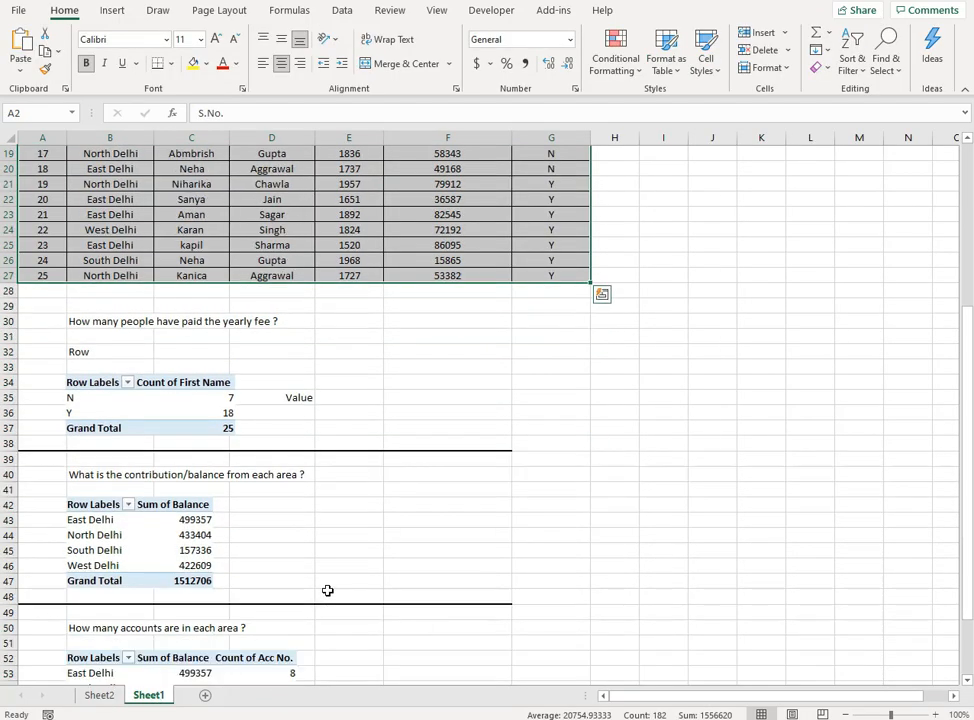
scroll(327, 590, down, 1)
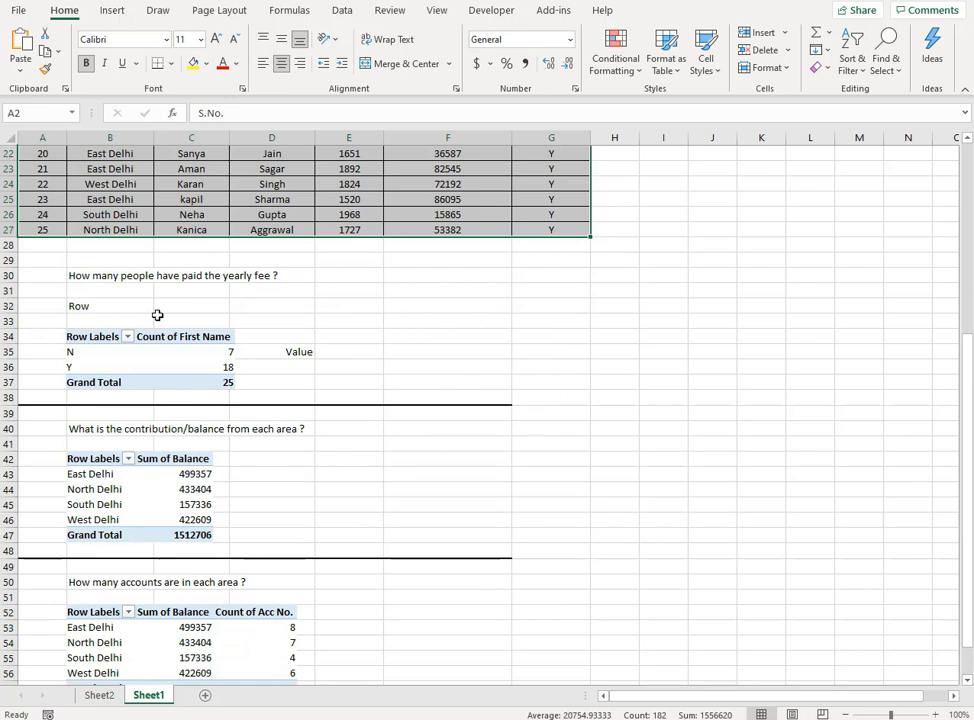
click(124, 278)
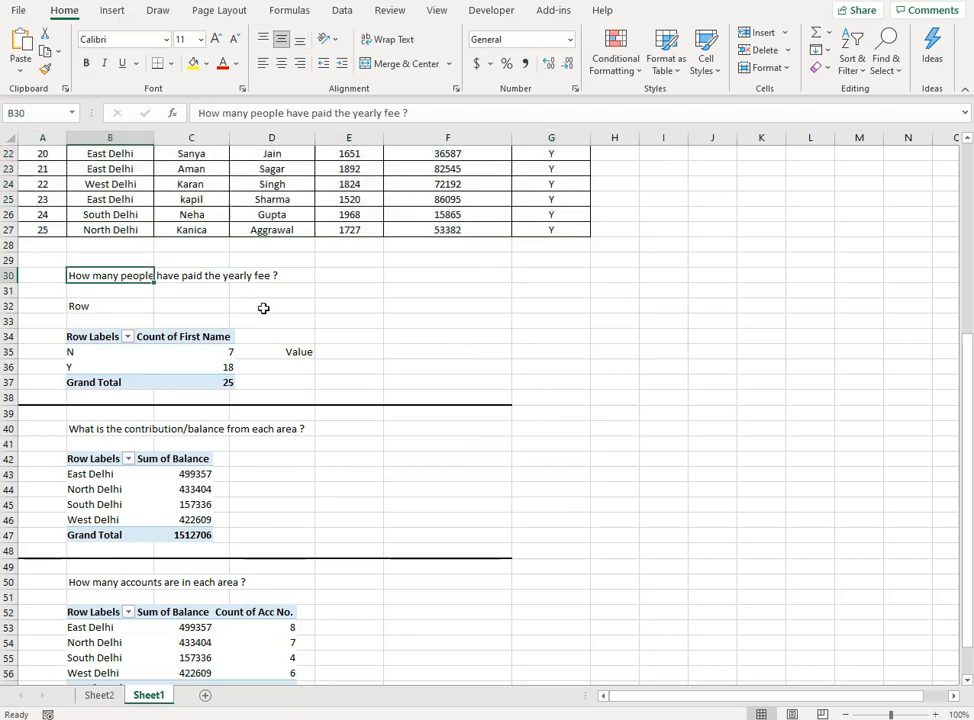
click(348, 334)
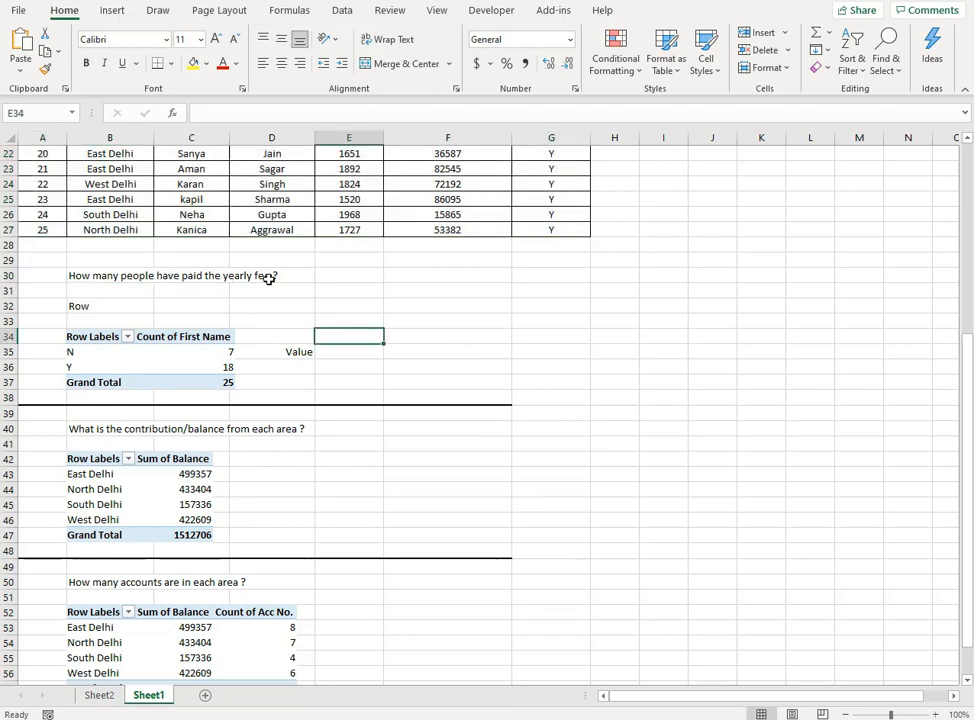
scroll(620, 404, up, 7)
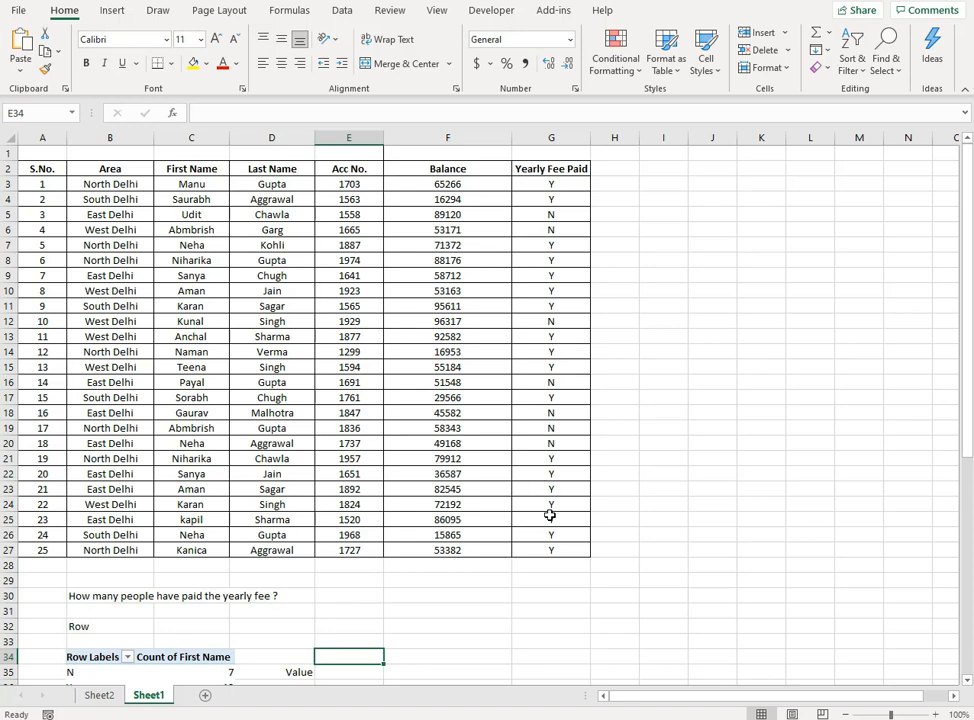
scroll(549, 514, down, 2)
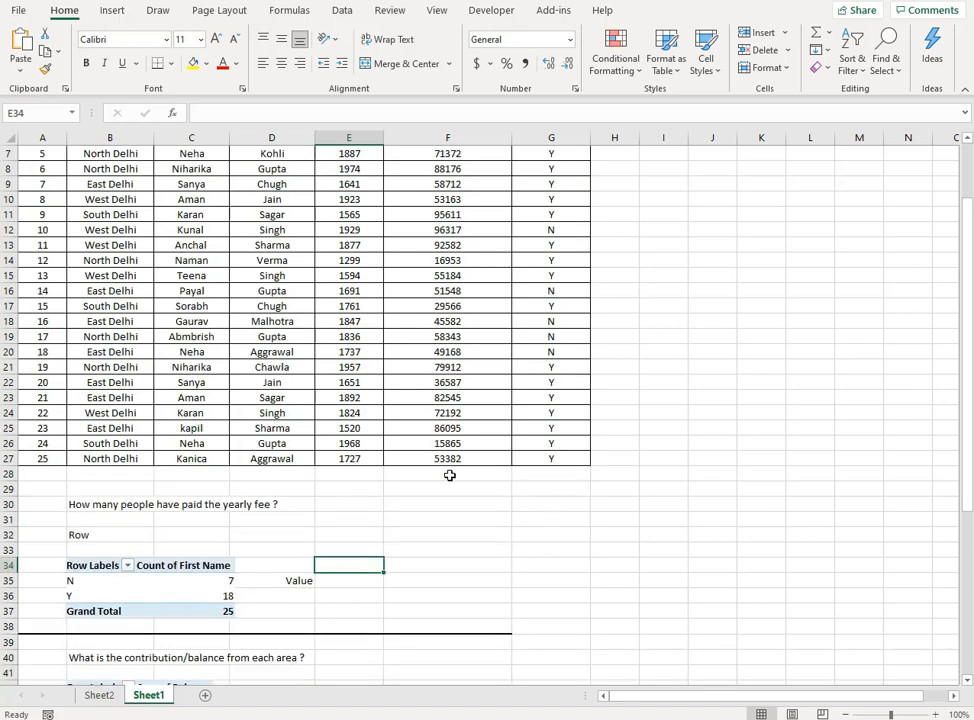
scroll(450, 474, down, 2)
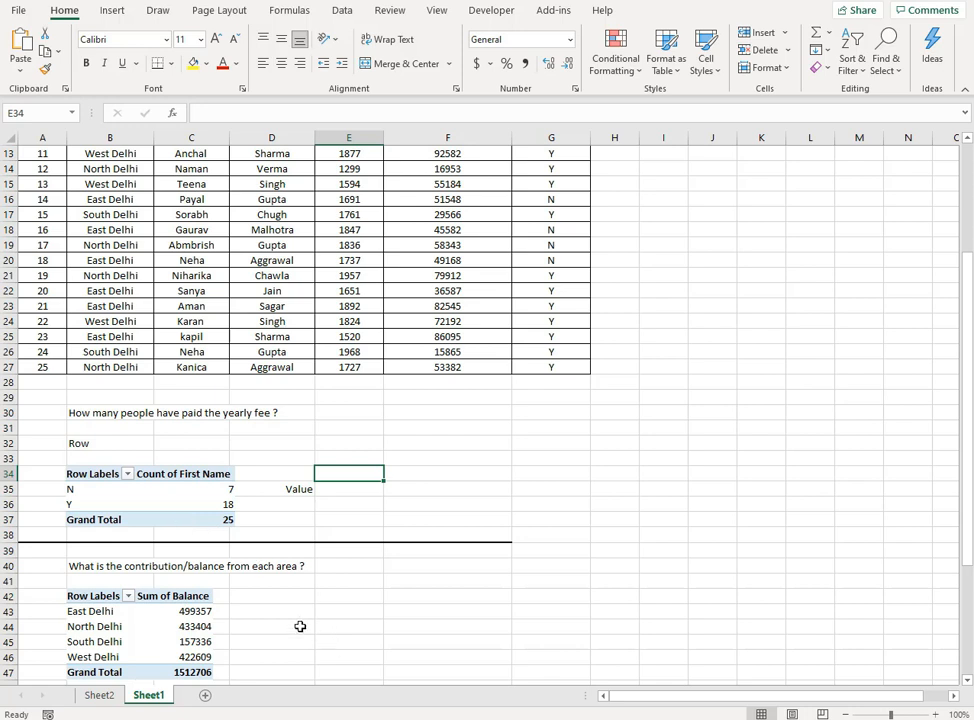
click(97, 695)
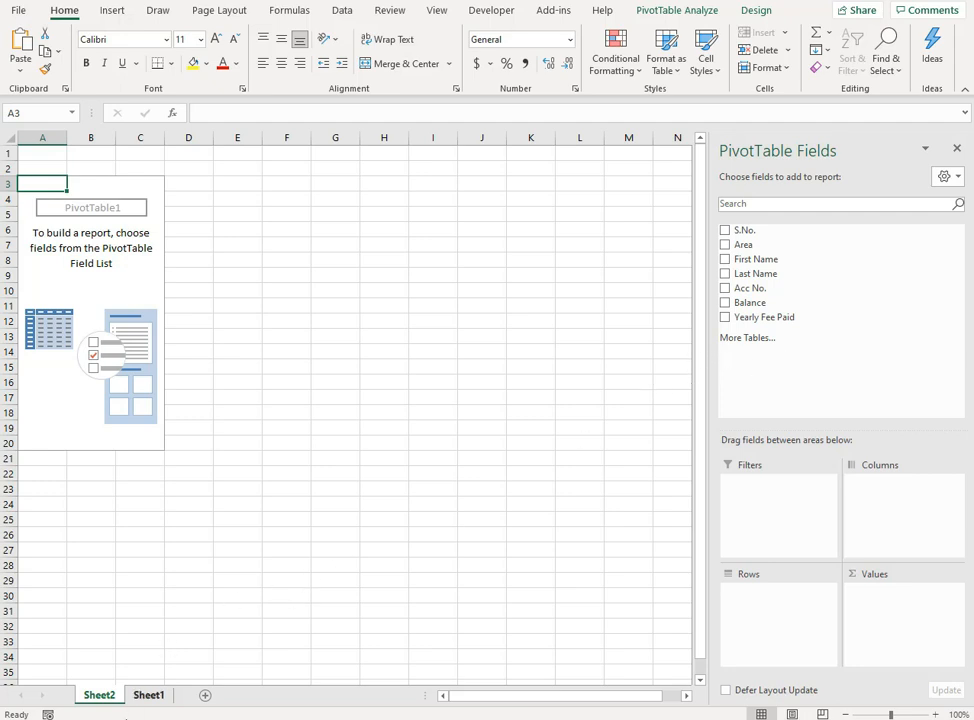
click(147, 695)
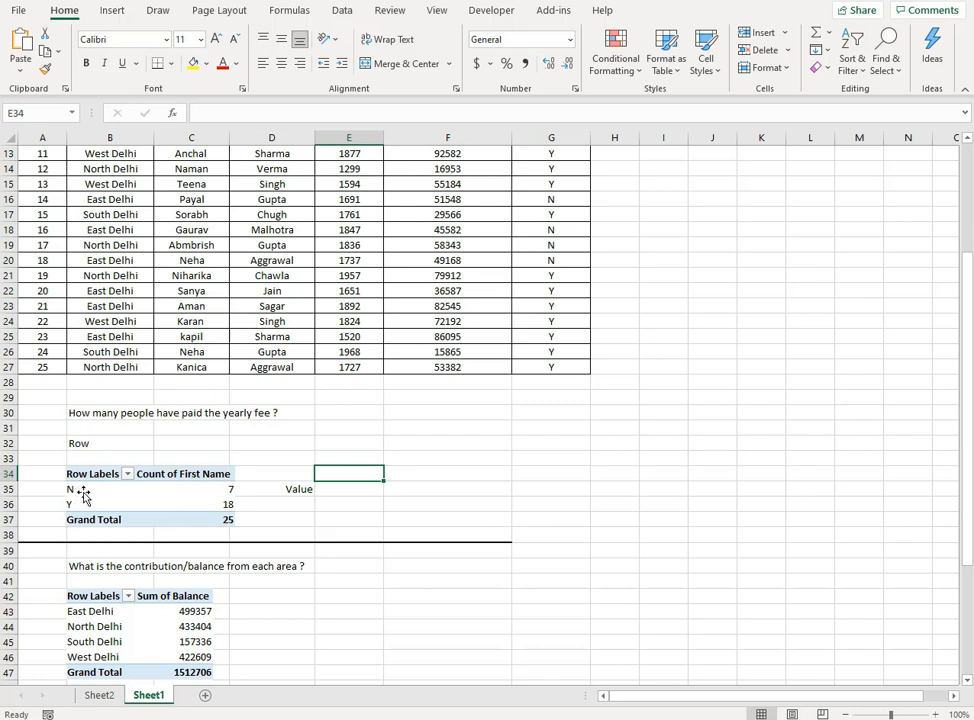
In the Sheet2 PivotTable, add Yearly Fee Paid as the row field and count First Name as the value.
click(99, 695)
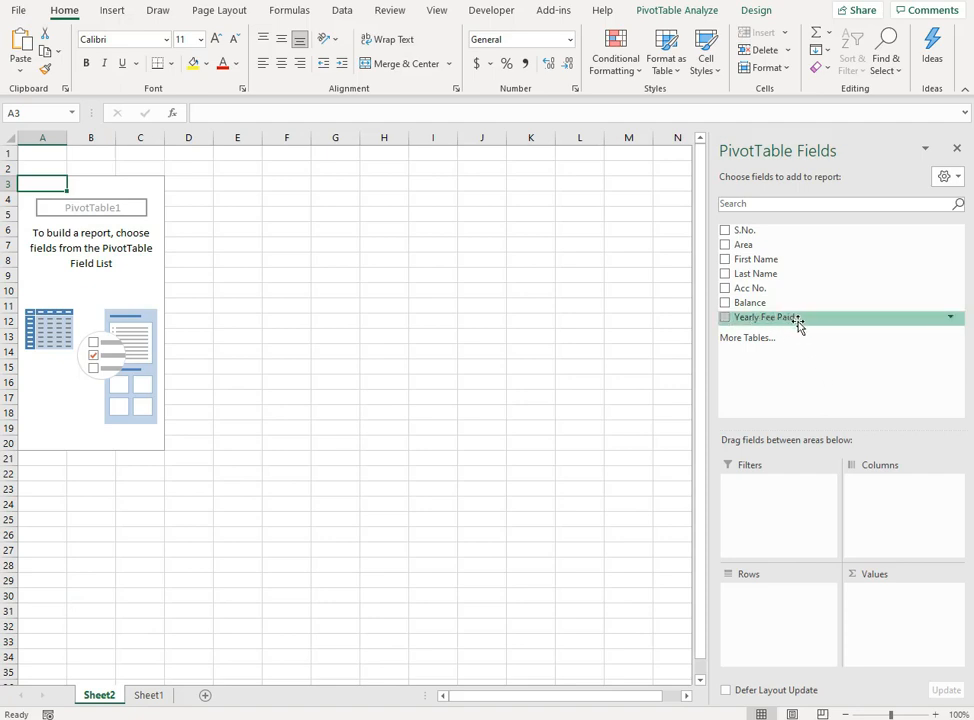
drag(801, 322, 786, 600)
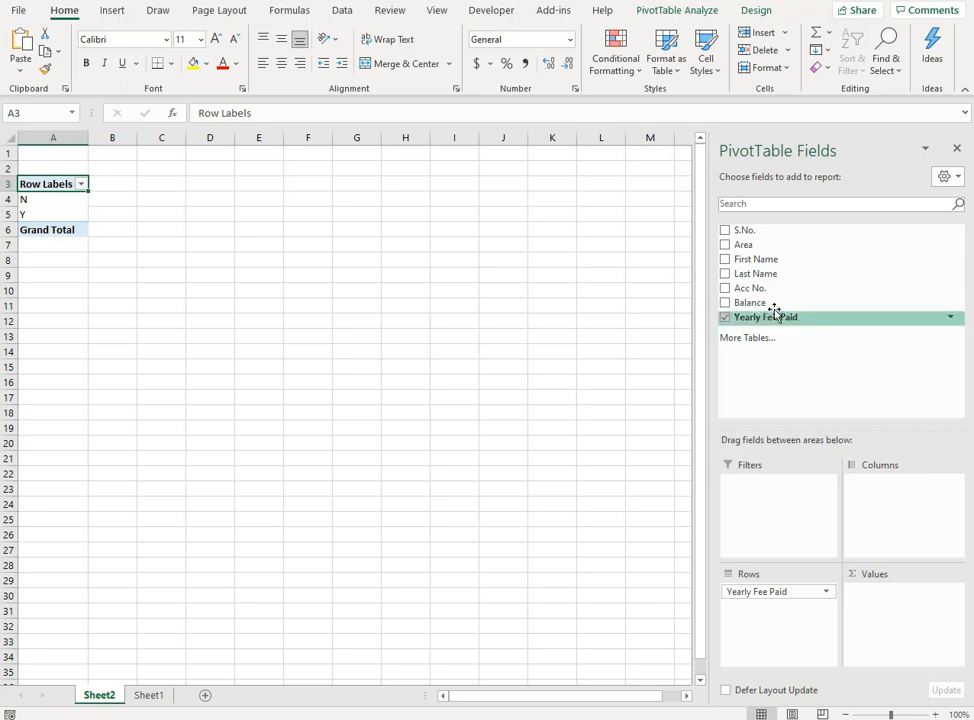
drag(779, 262, 882, 594)
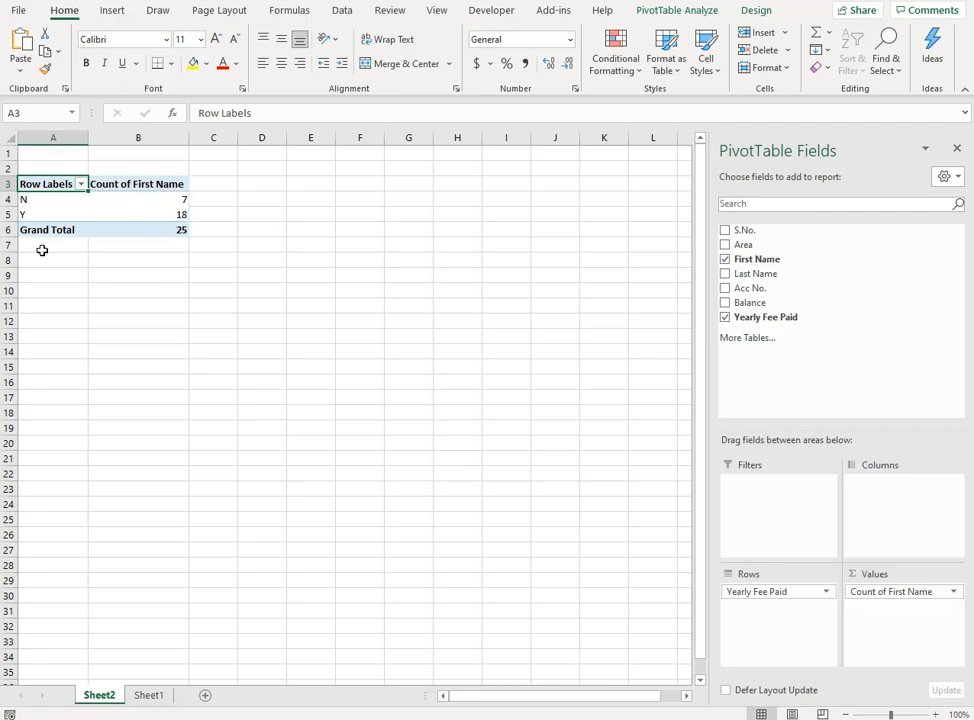
mouse_move(140, 214)
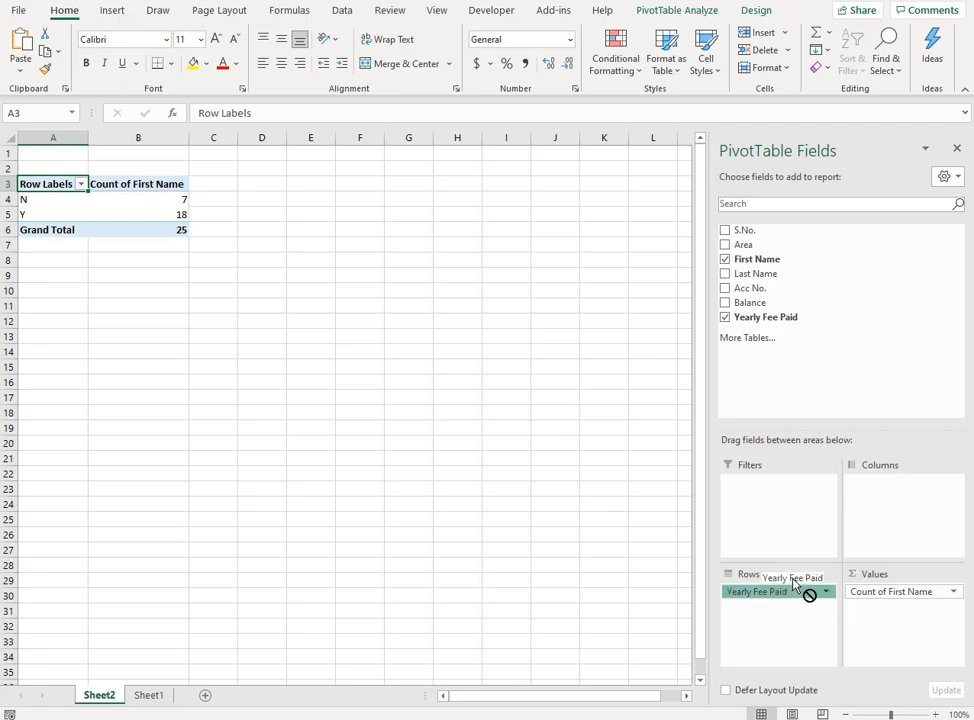
Remove the Yearly Fee Paid and First Name fields from the PivotTable.
click(725, 317)
drag(891, 596, 859, 385)
Examine the question on Sheet1 about each area's contribution/balance, comparing its sample pivot with the source data.
click(149, 695)
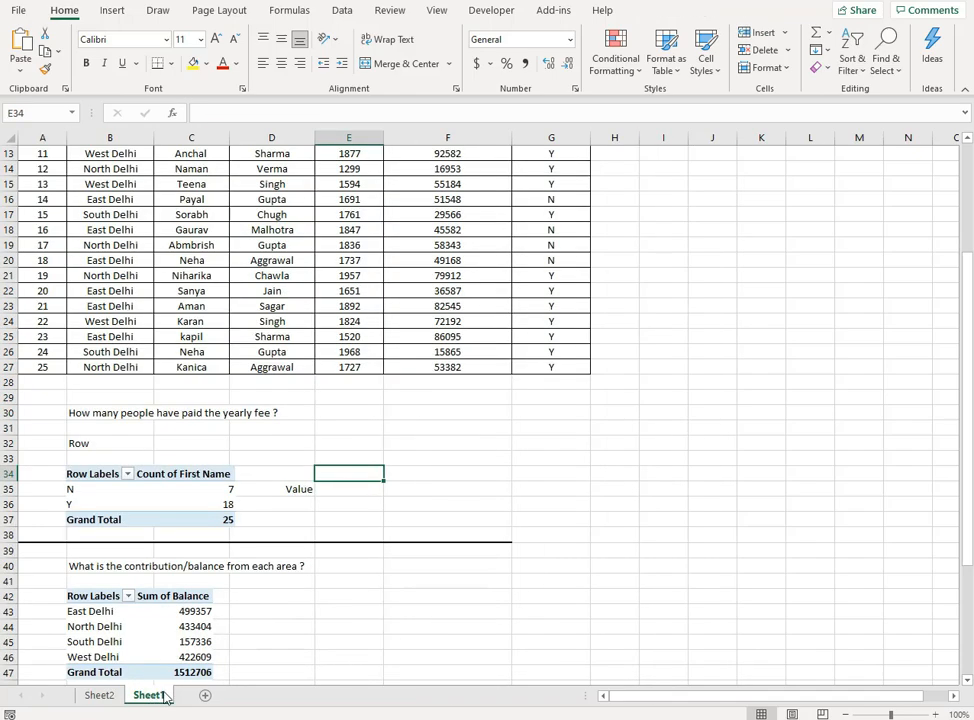
scroll(265, 599, down, 7)
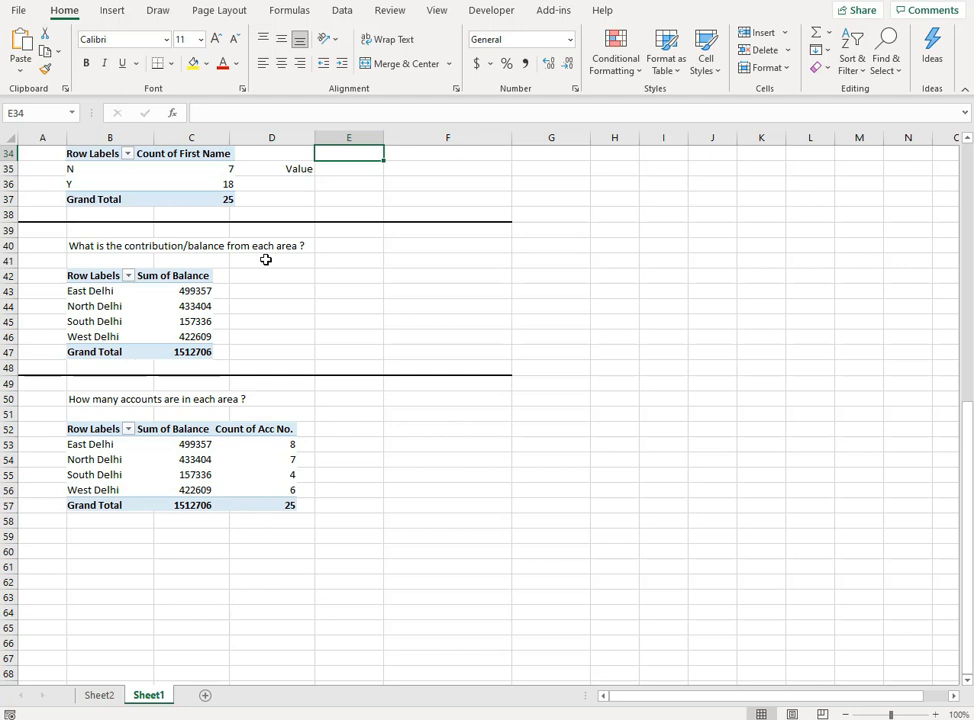
scroll(117, 217, up, 1)
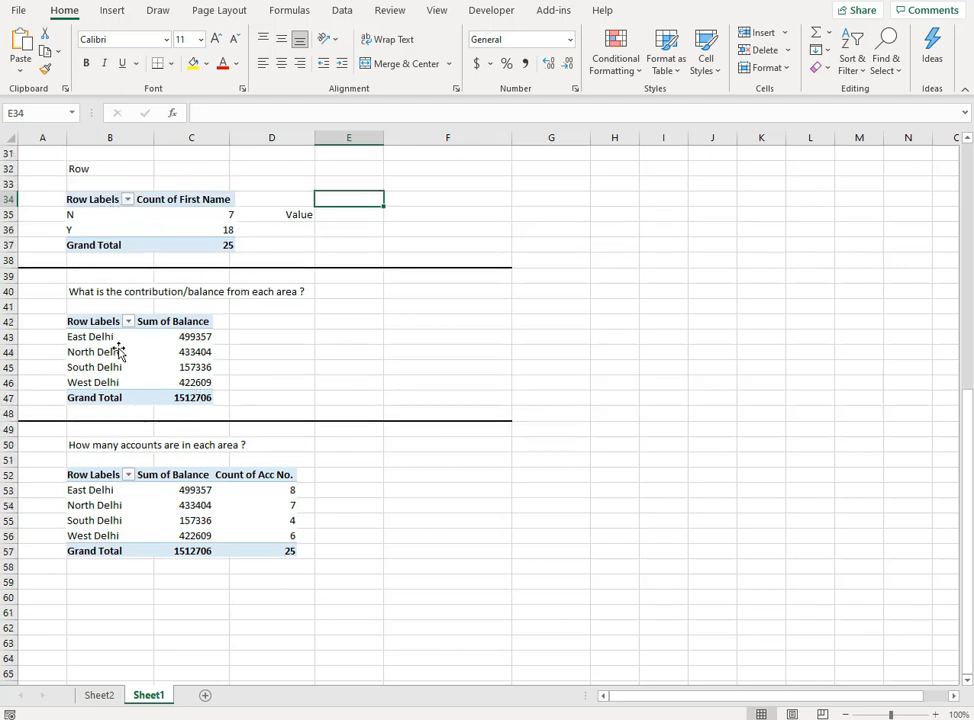
scroll(240, 395, up, 5)
scroll(240, 395, up, 4)
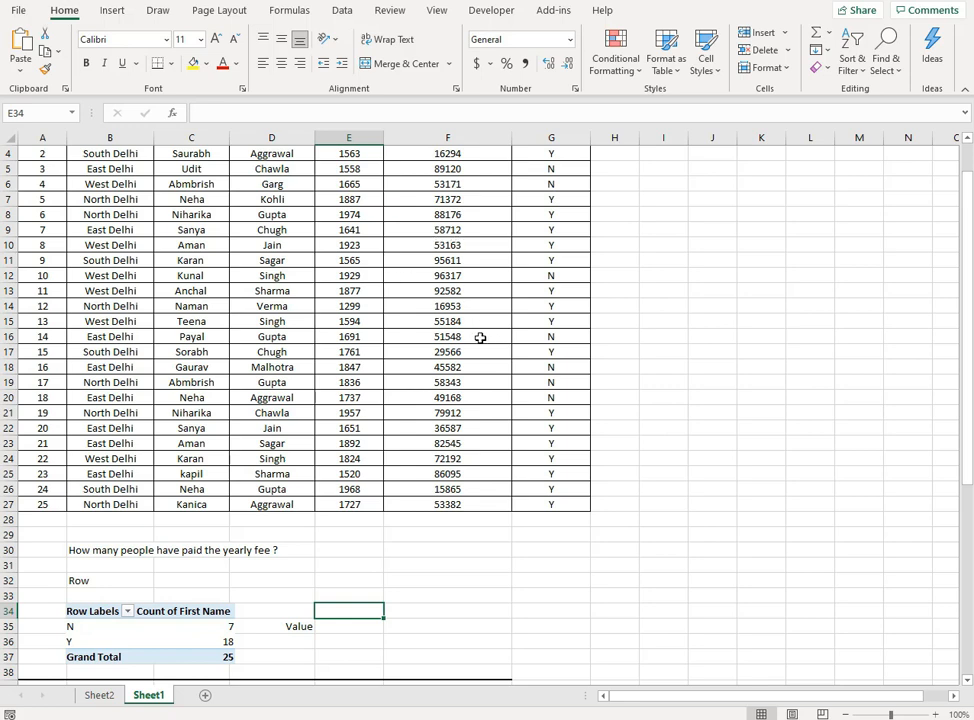
scroll(480, 338, down, 4)
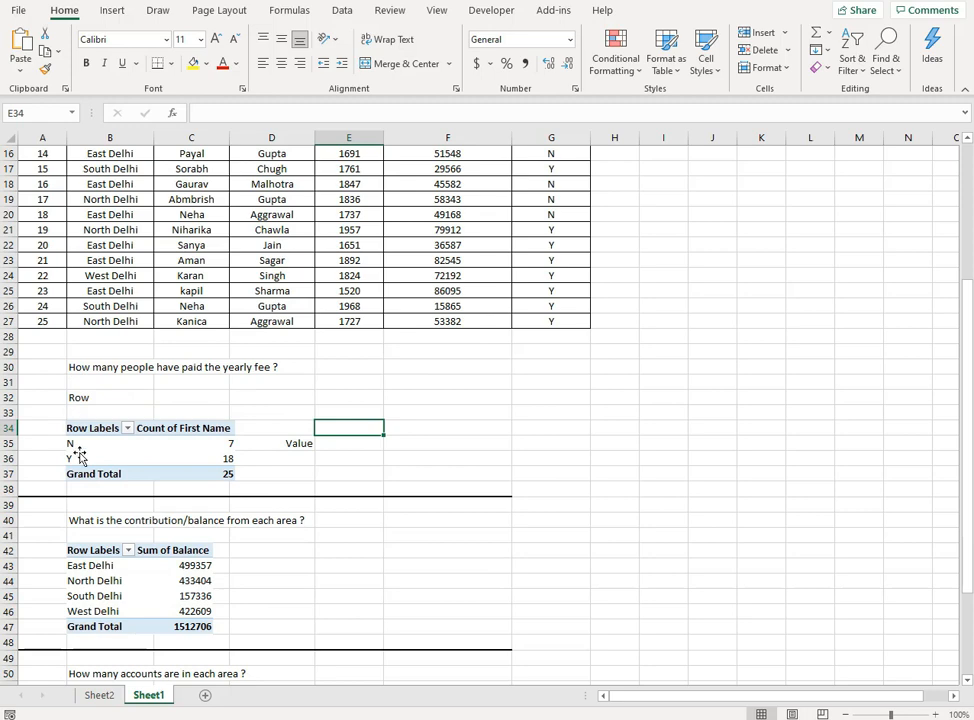
scroll(80, 456, down, 4)
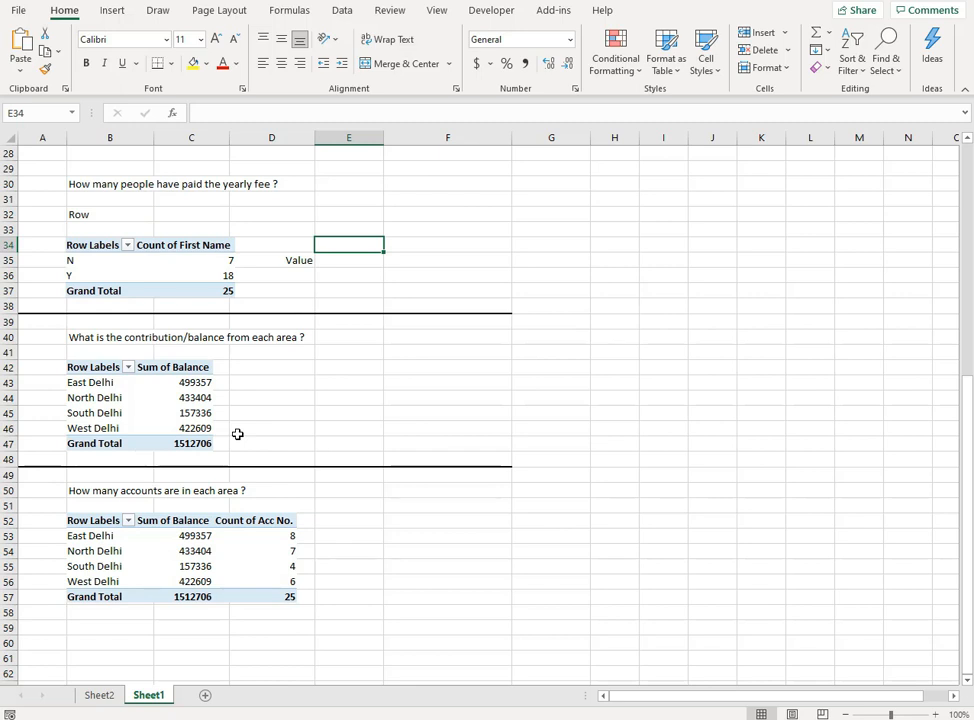
In the Sheet2 PivotTable, add Area as the row field and sum Balance as the value.
click(98, 695)
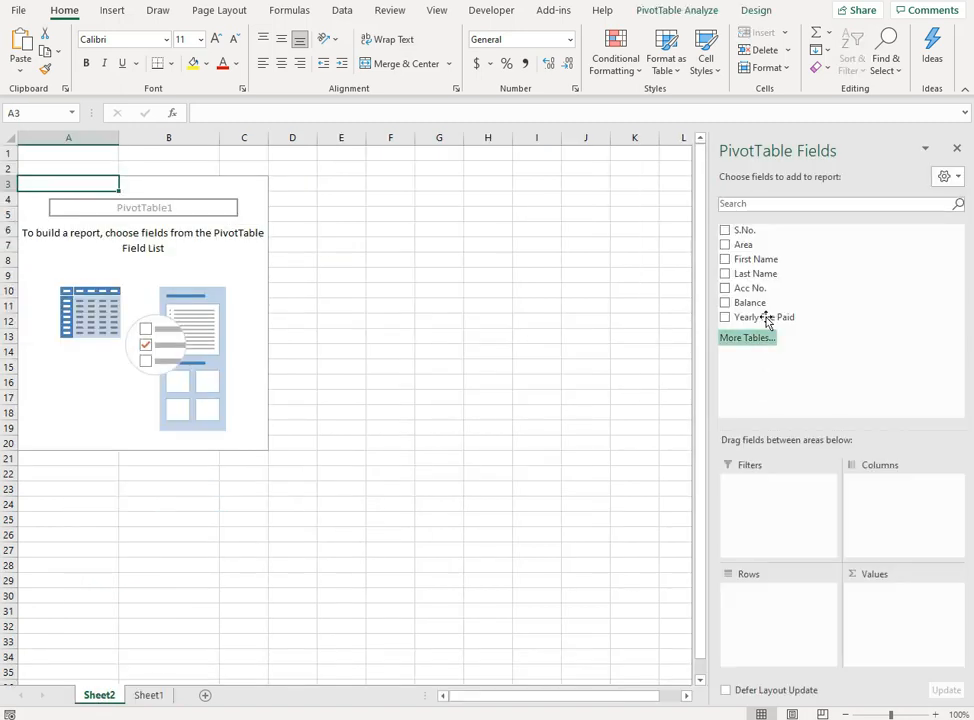
drag(757, 250, 776, 615)
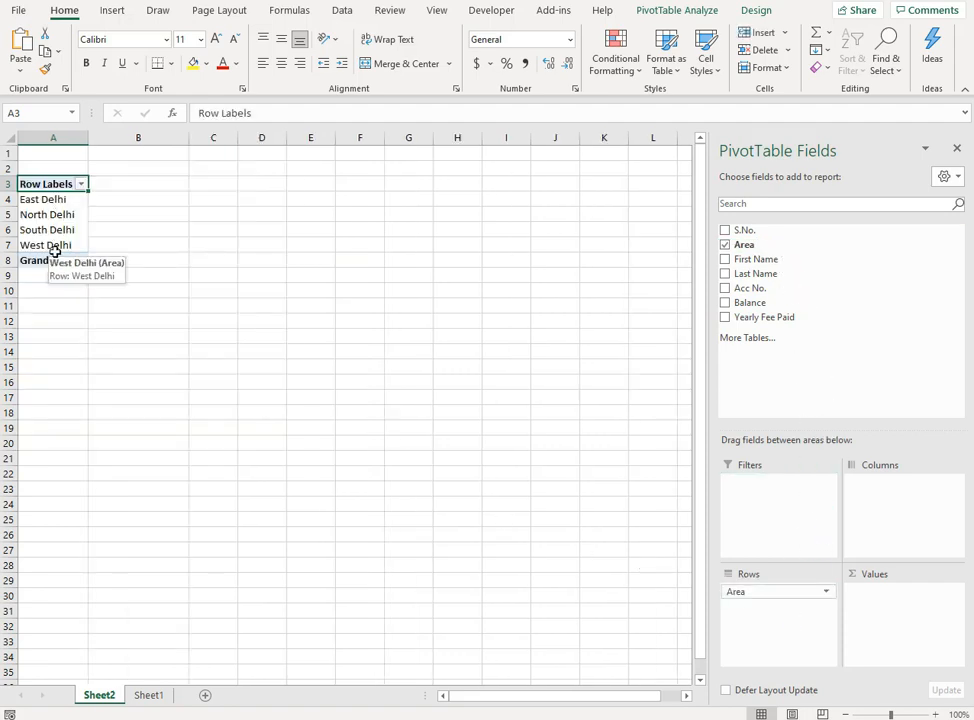
drag(761, 308, 892, 591)
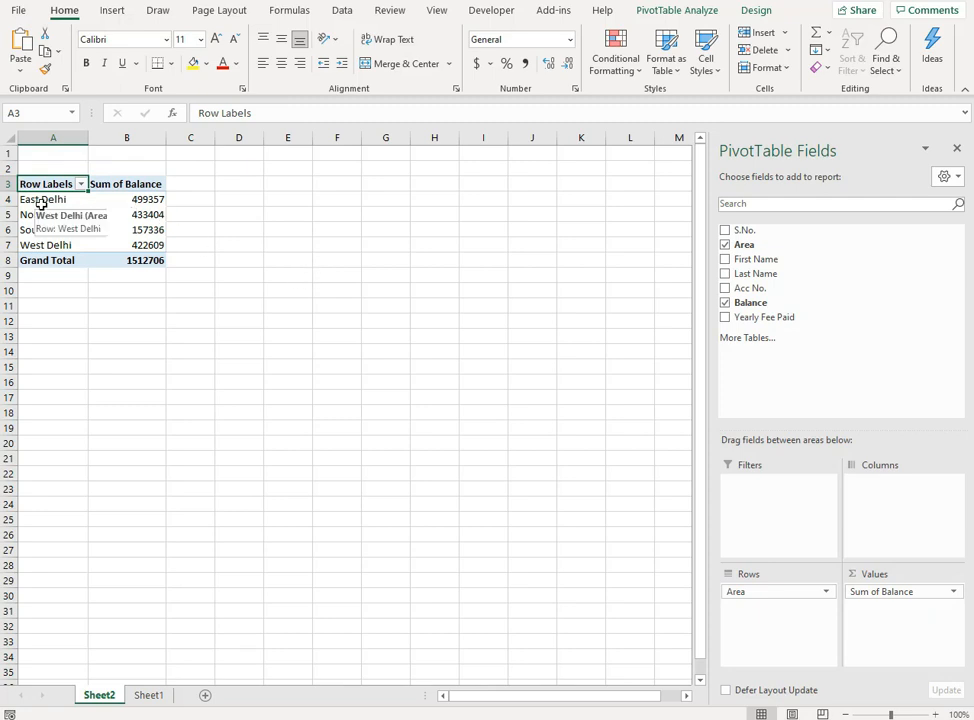
mouse_move(146, 203)
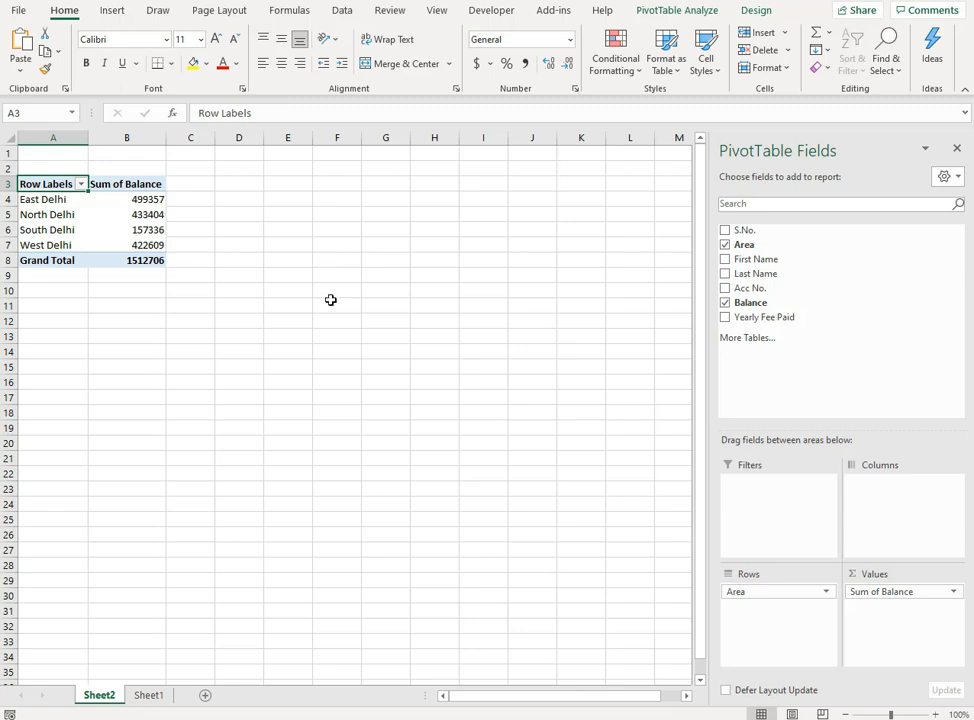
Check the accounts-per-area question on Sheet1 and add Acc No. as a second value field in the Sheet2 PivotTable.
click(142, 698)
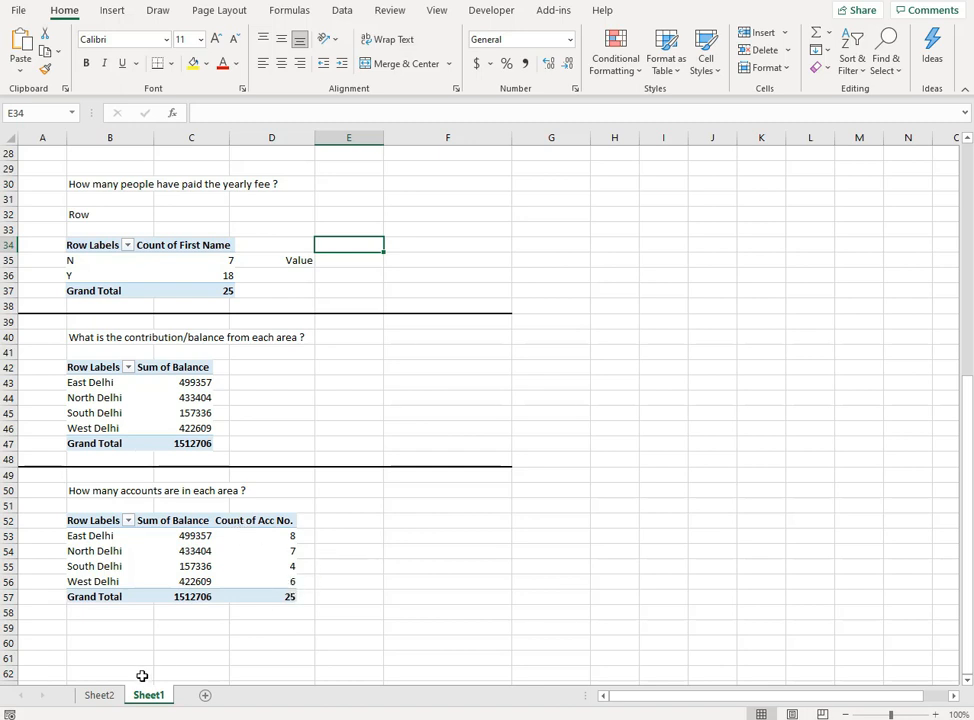
click(99, 697)
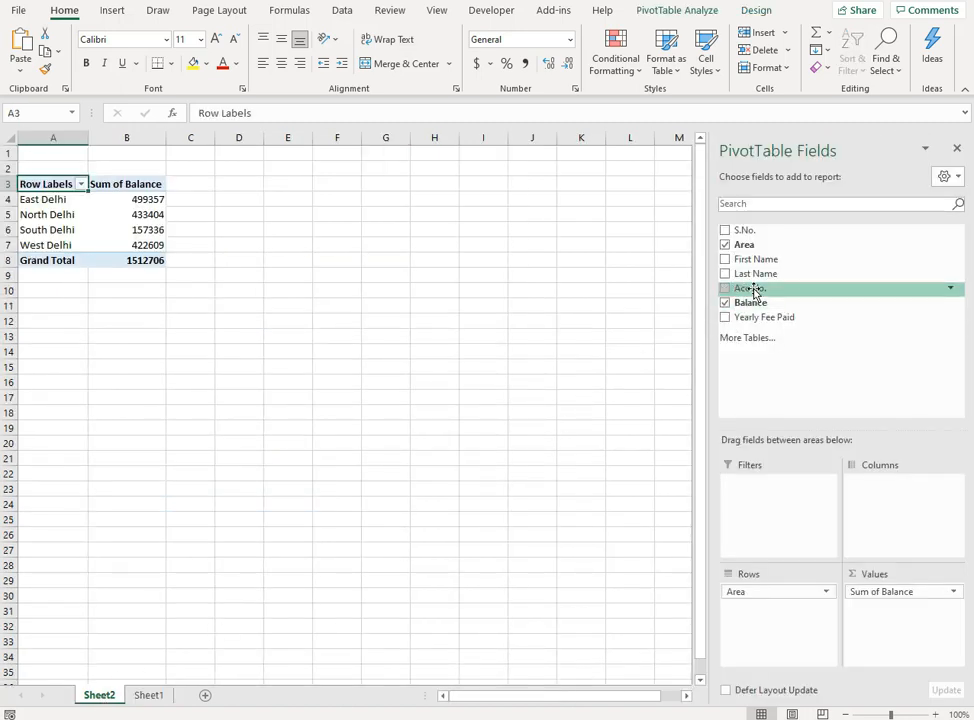
drag(767, 291, 865, 605)
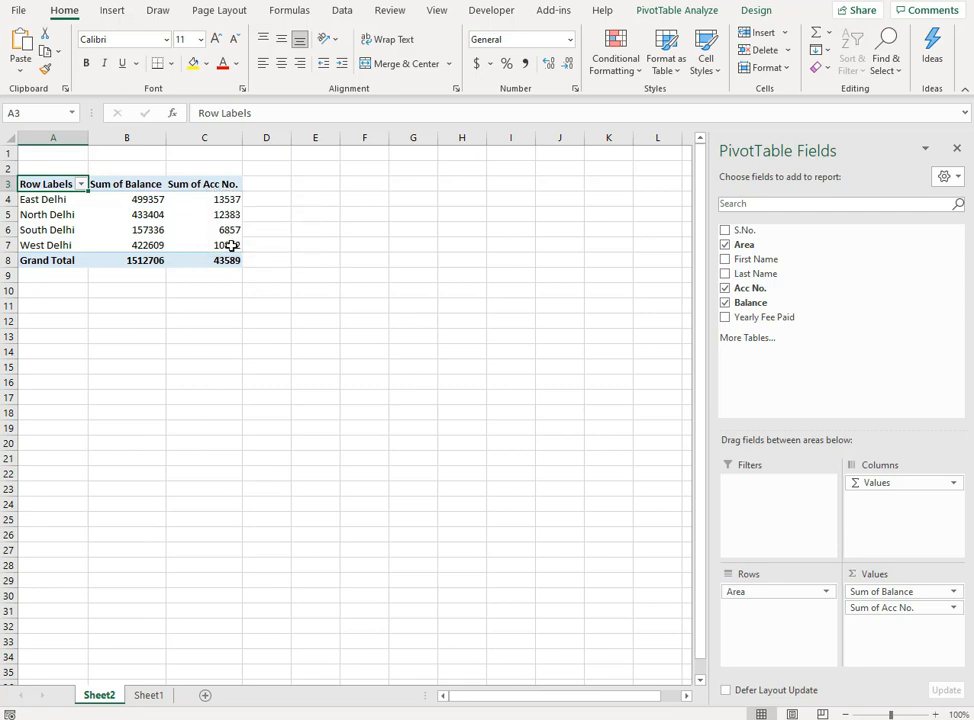
mouse_move(232, 247)
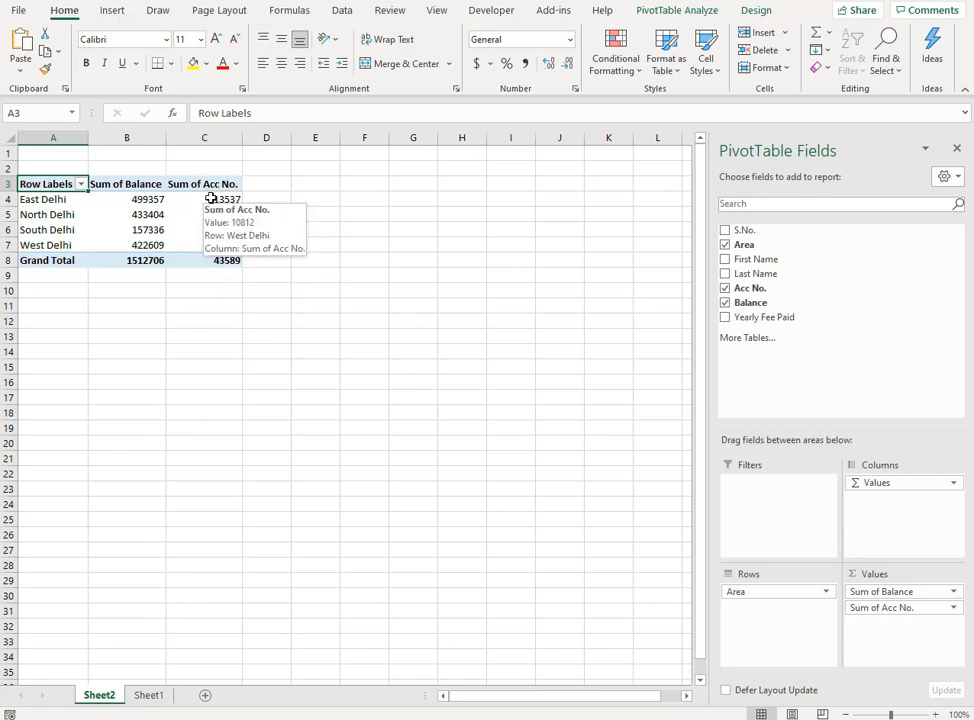
Change the PivotTable's Acc No. value field to summarize by Count instead of Sum.
click(955, 608)
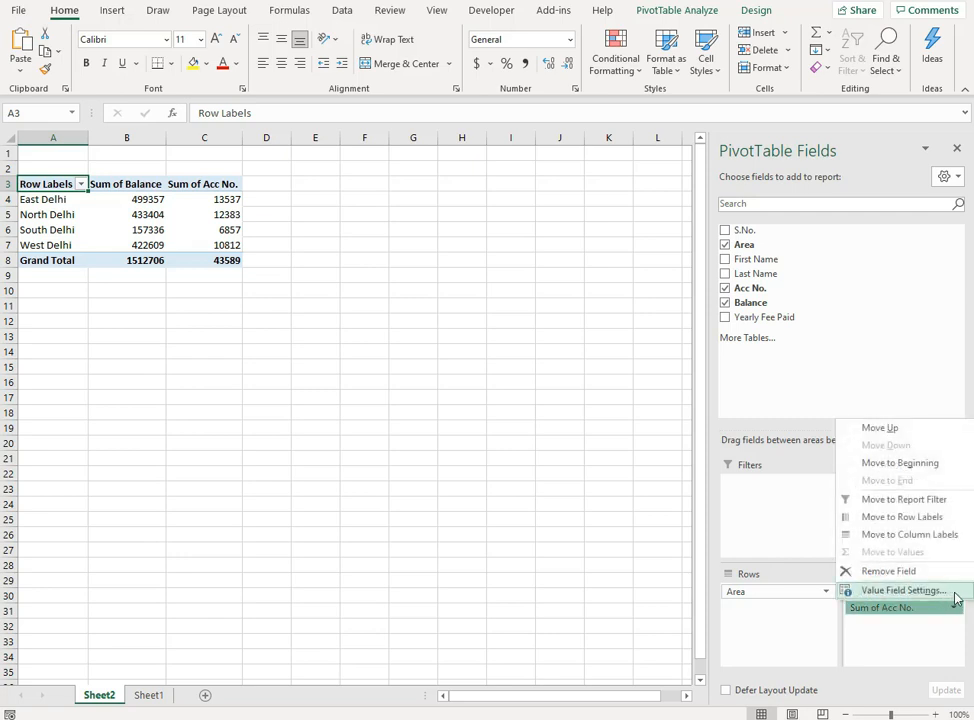
click(952, 596)
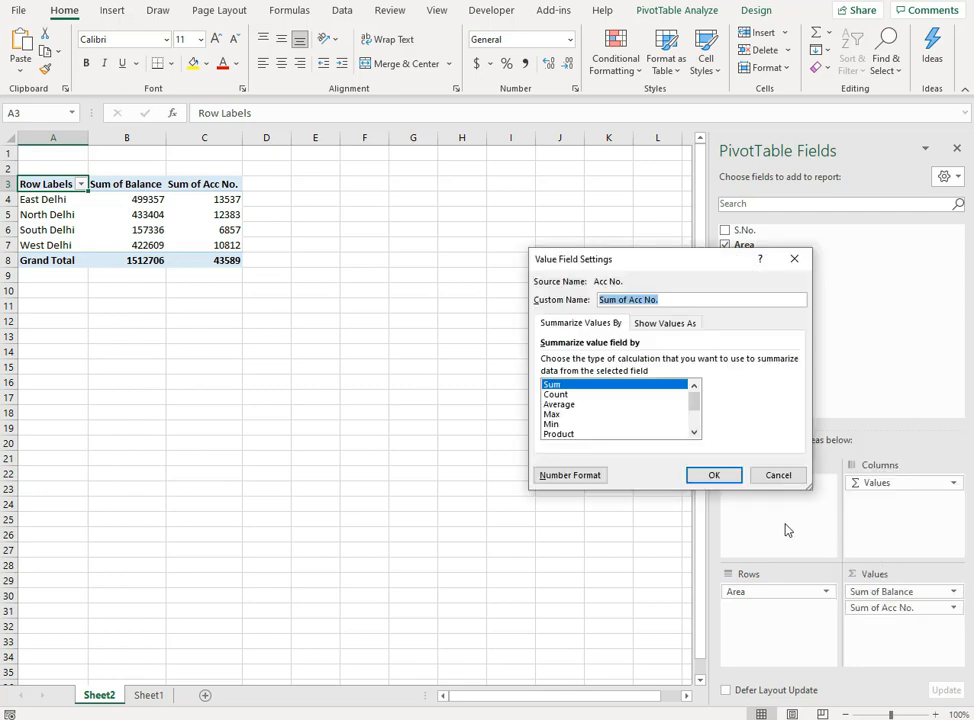
click(558, 396)
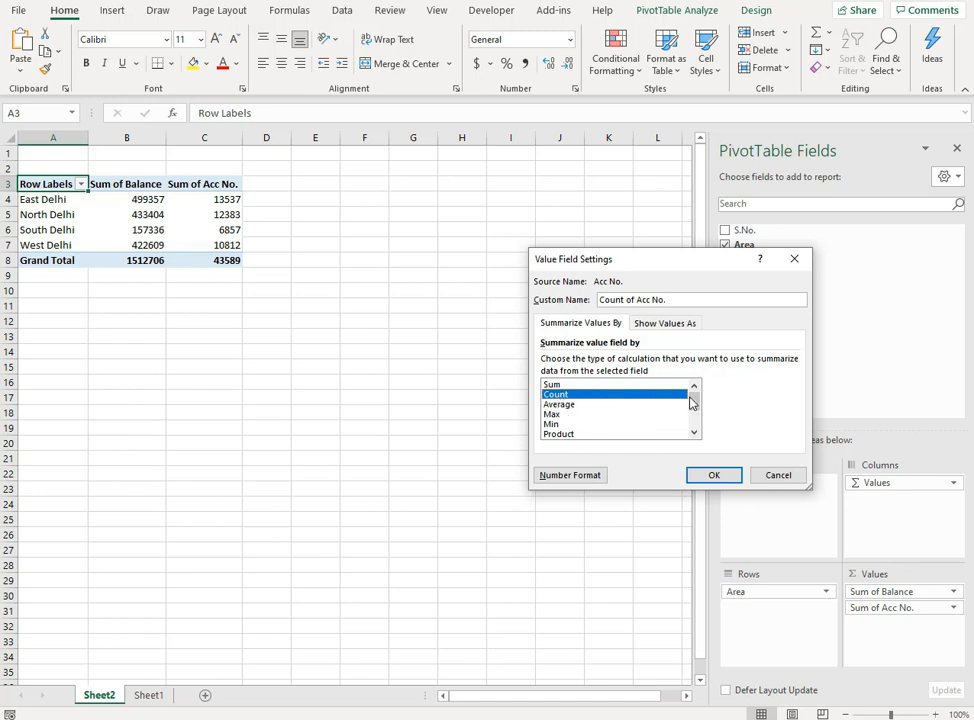
mouse_move(691, 398)
mouse_down()
mouse_move(697, 438)
mouse_move(696, 394)
mouse_up()
click(712, 476)
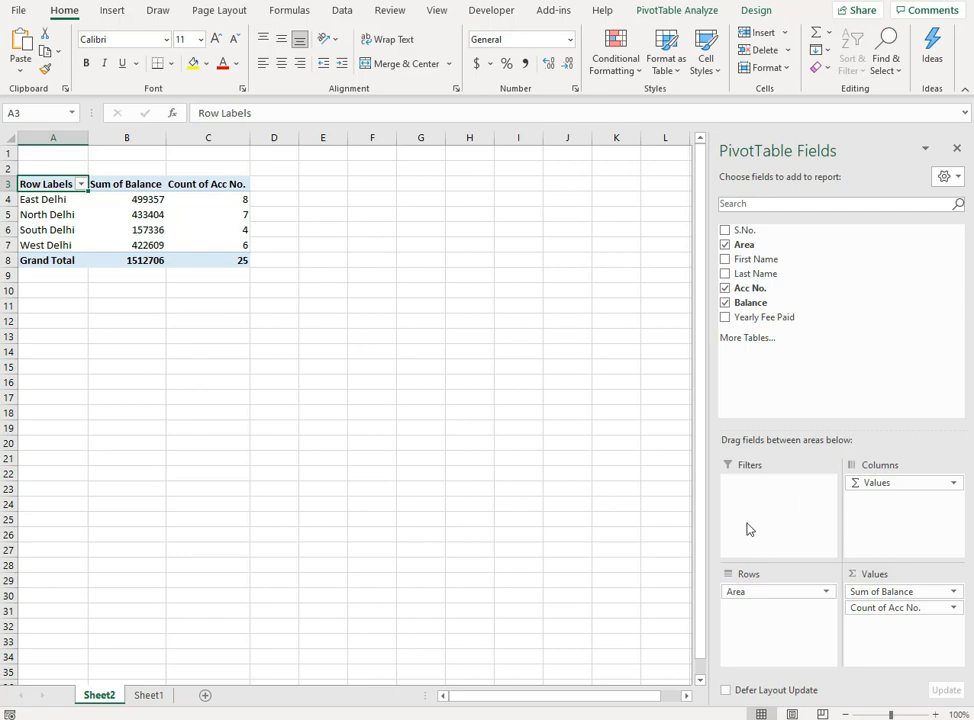
click(208, 229)
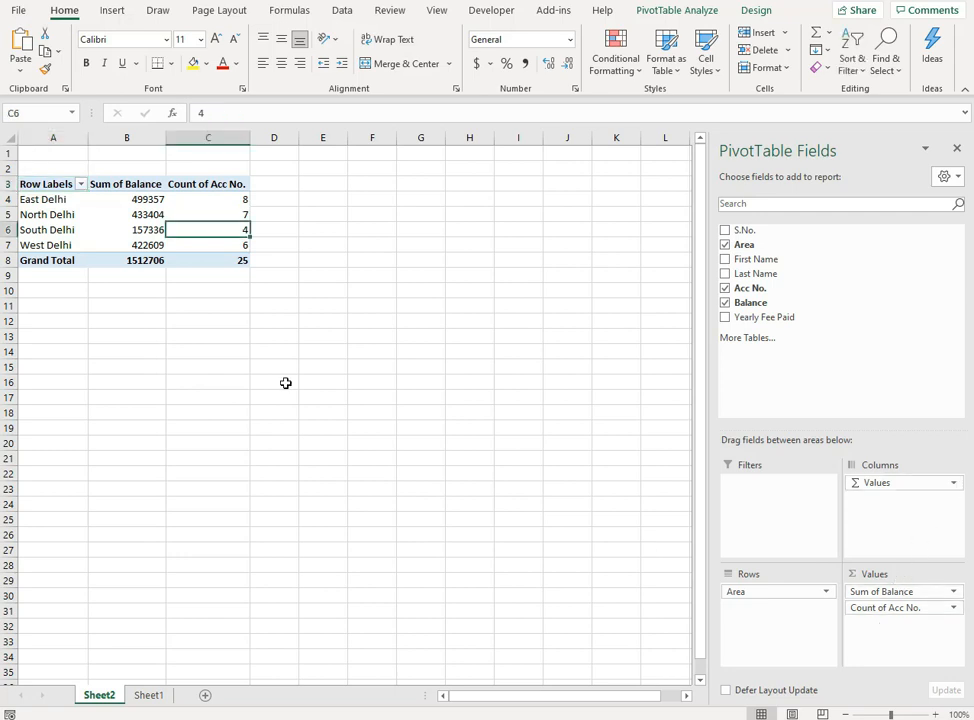
Rename the PivotTable's Row Labels header in A3 to Area.
click(51, 184)
double_click(60, 184)
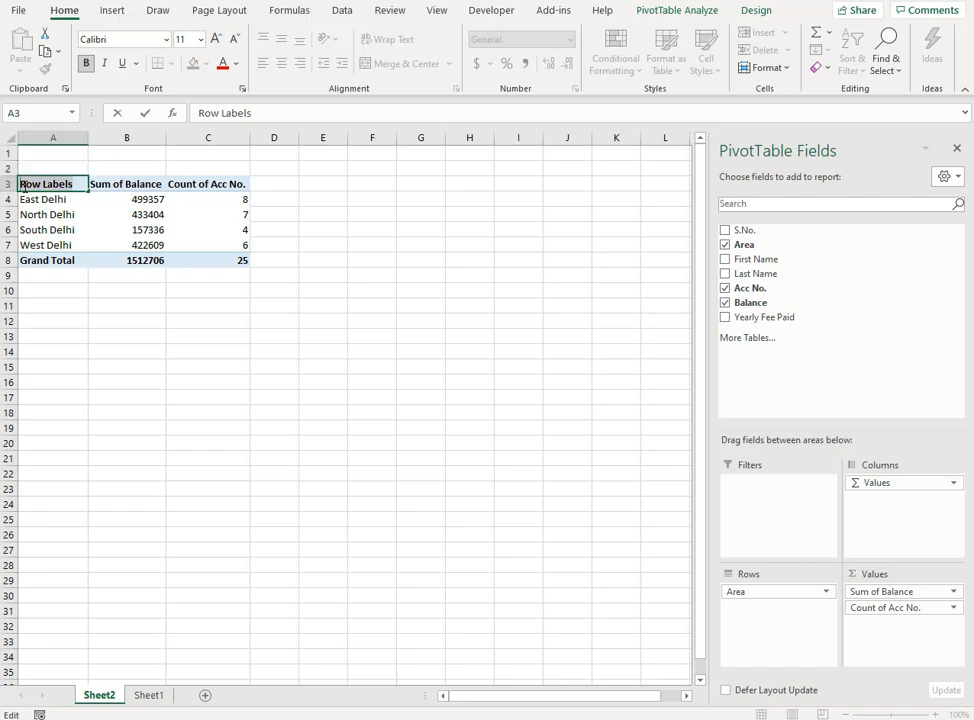
text(Area)
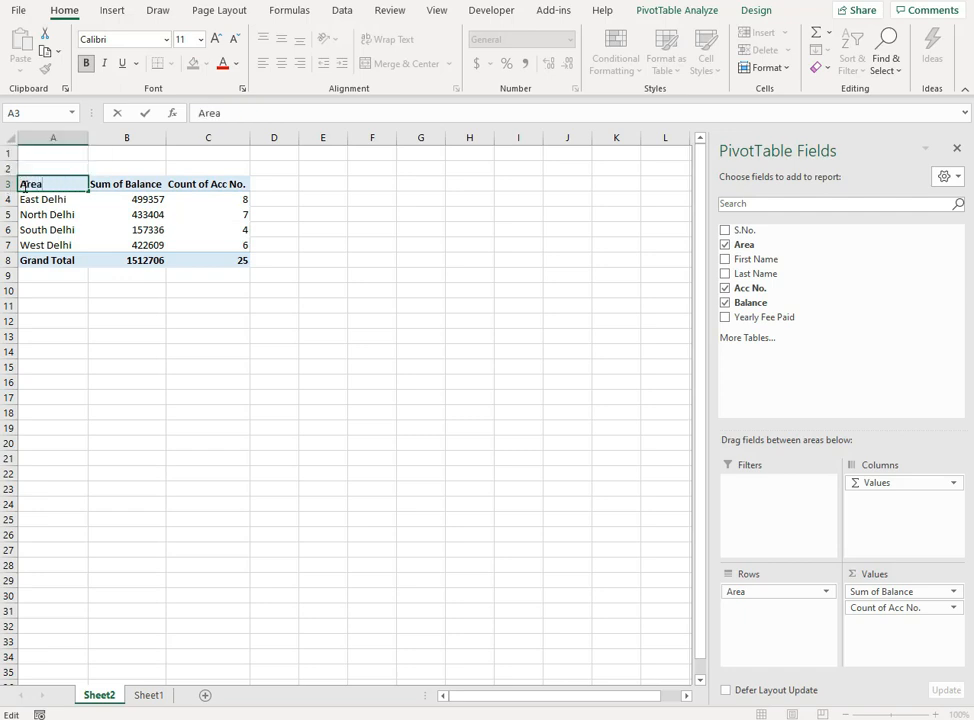
click(76, 309)
Set the custom name of the PivotTable's Balance value field to "Sum of Area".
click(129, 184)
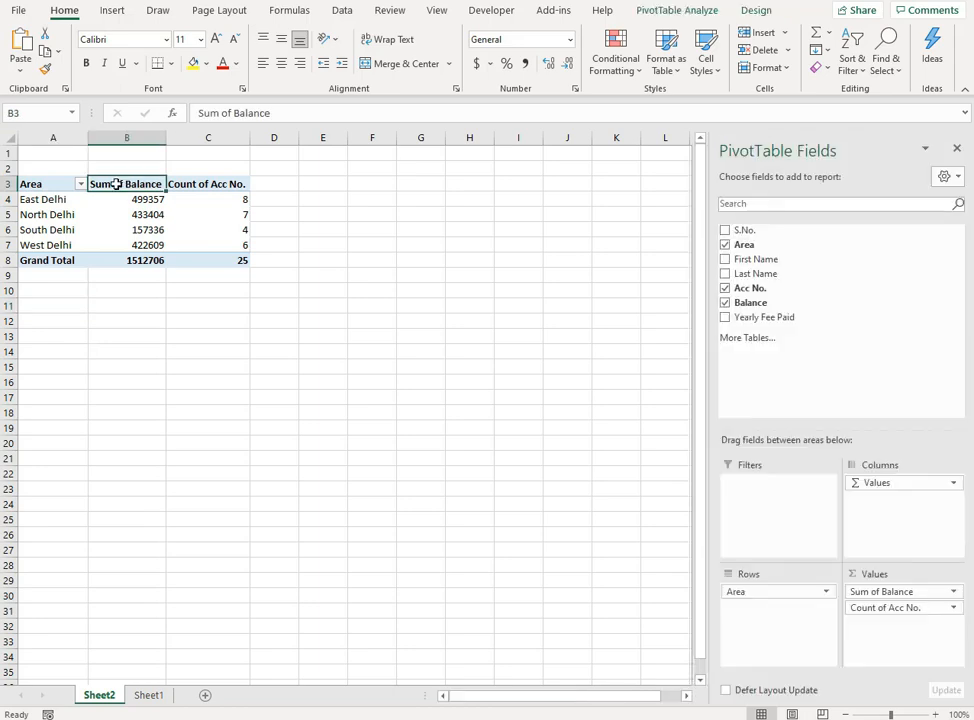
double_click(127, 185)
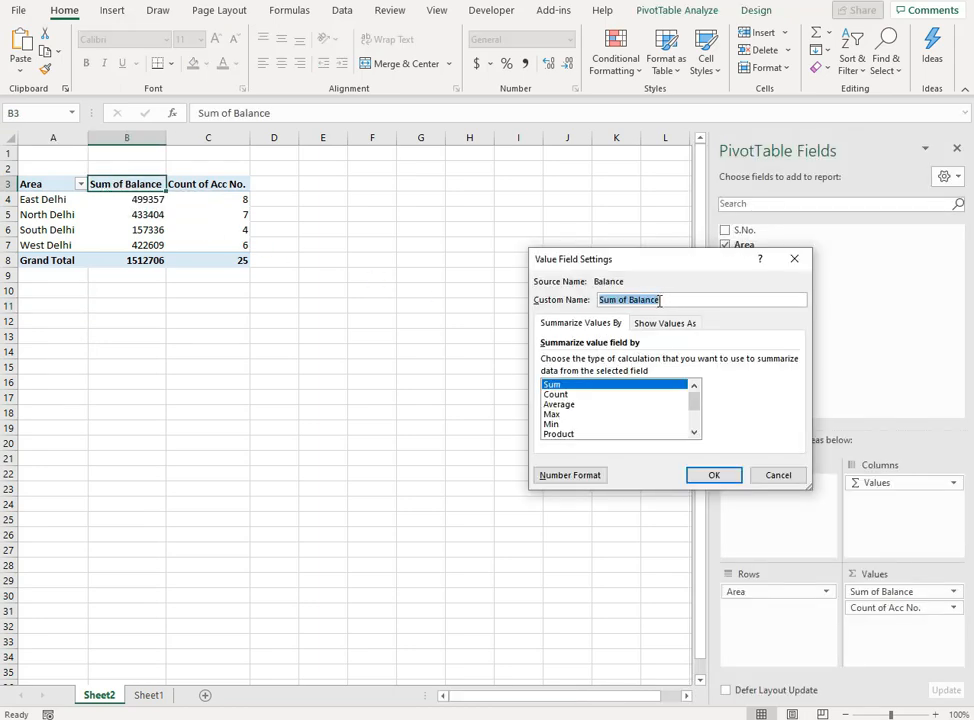
text(Sum of)
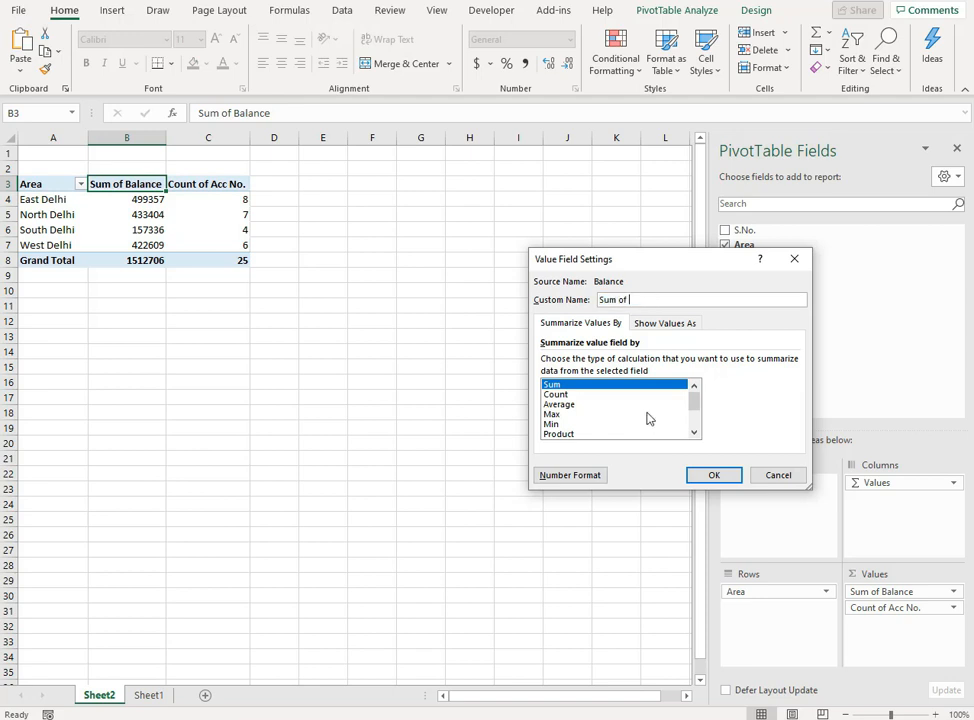
text( Area)
click(727, 482)
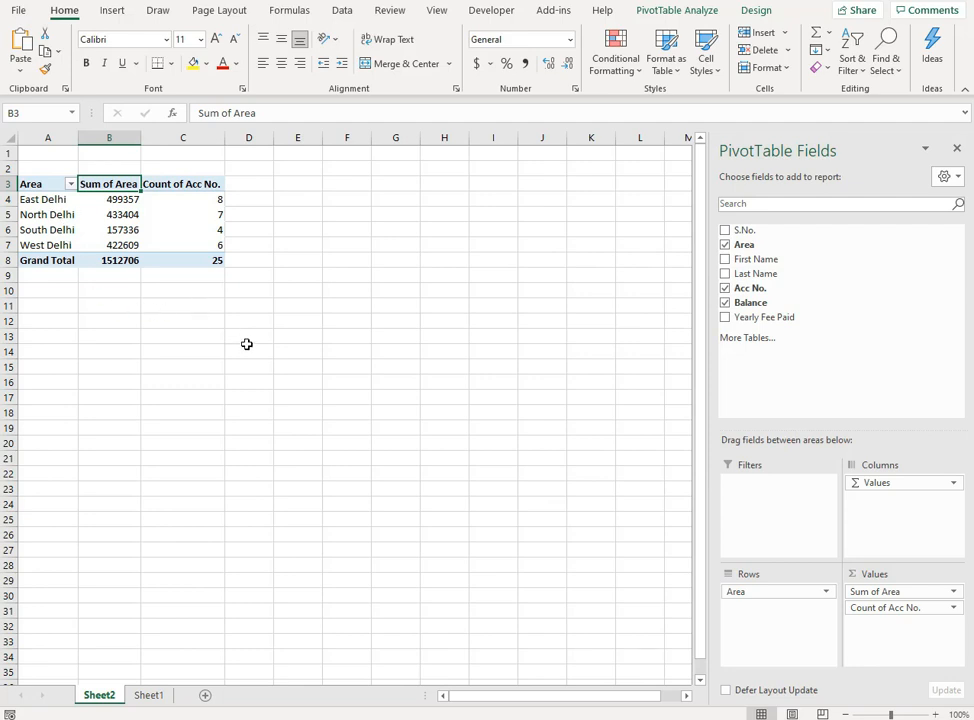
Look over the sample pivots on Sheet1, read the Creating Groups page in Day11.xlsm and return to Pivot Tables.xlsx.
click(152, 696)
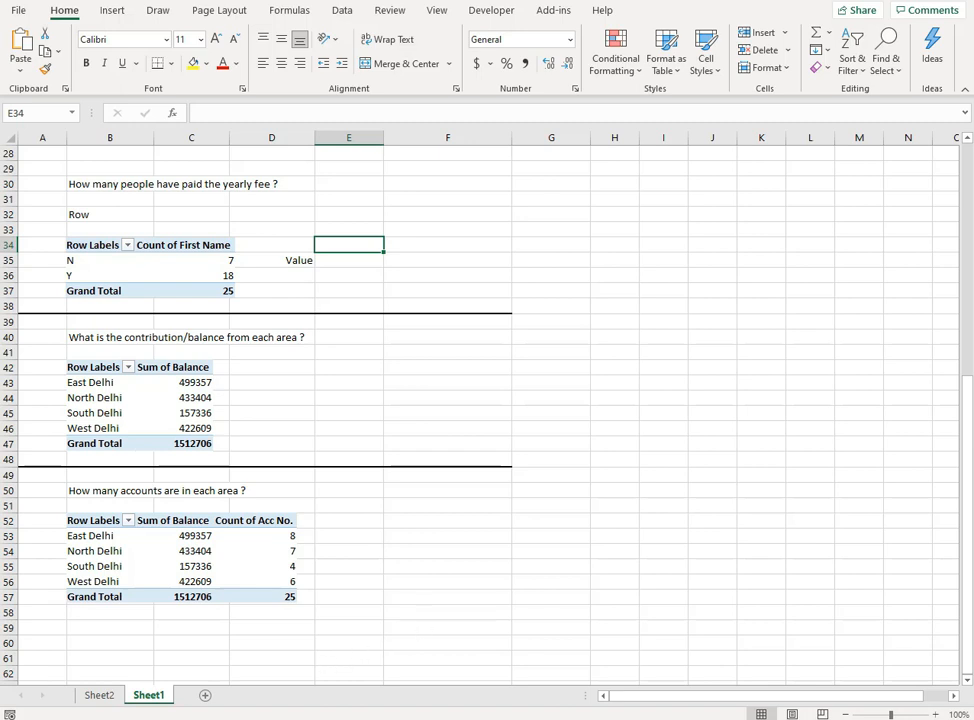
click(279, 719)
click(191, 652)
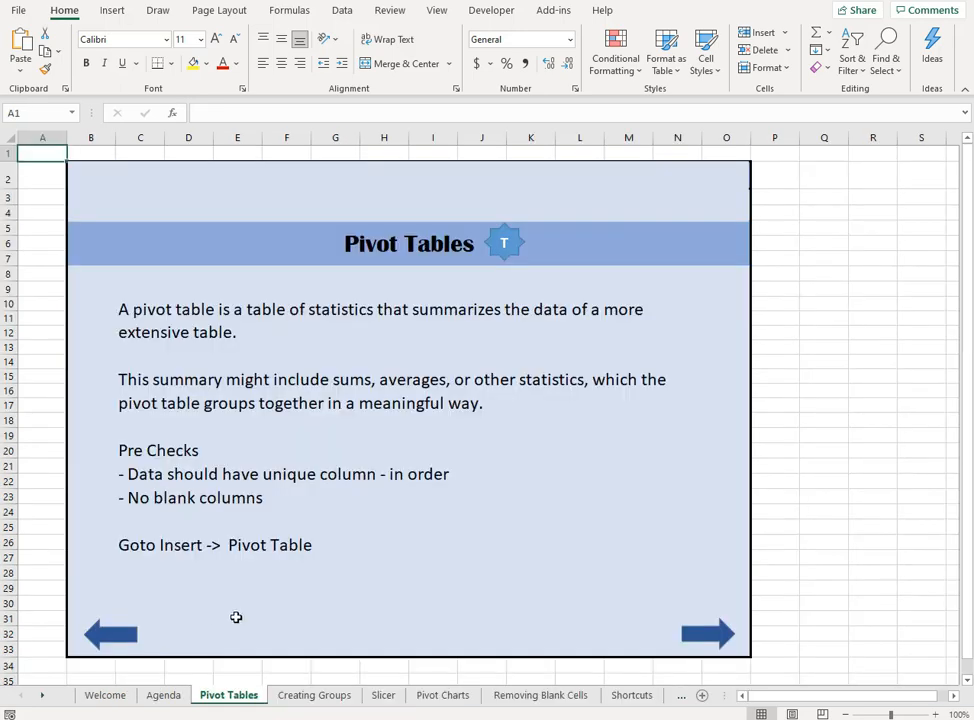
click(705, 640)
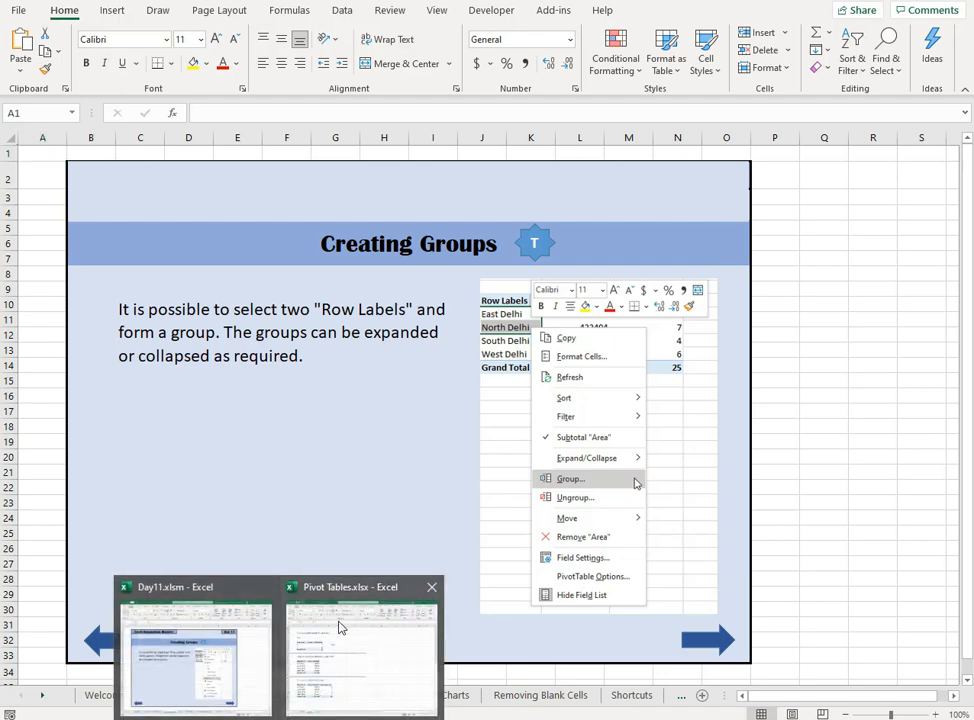
click(341, 624)
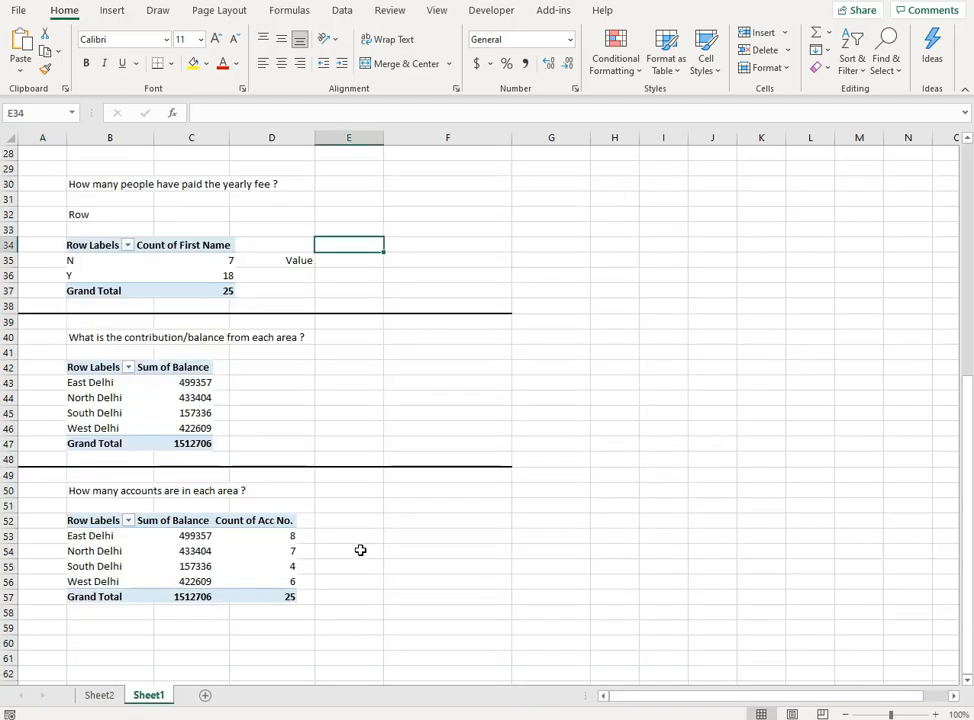
In the Sheet2 PivotTable, group the East Delhi and North Delhi row labels.
click(108, 697)
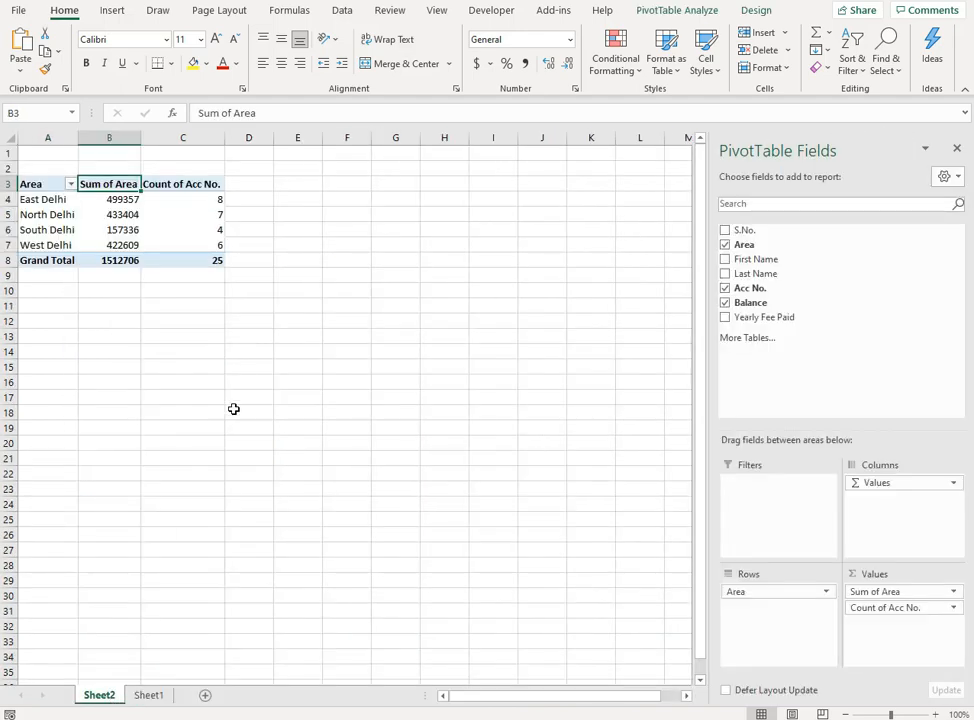
click(52, 200)
drag(52, 200, 50, 214)
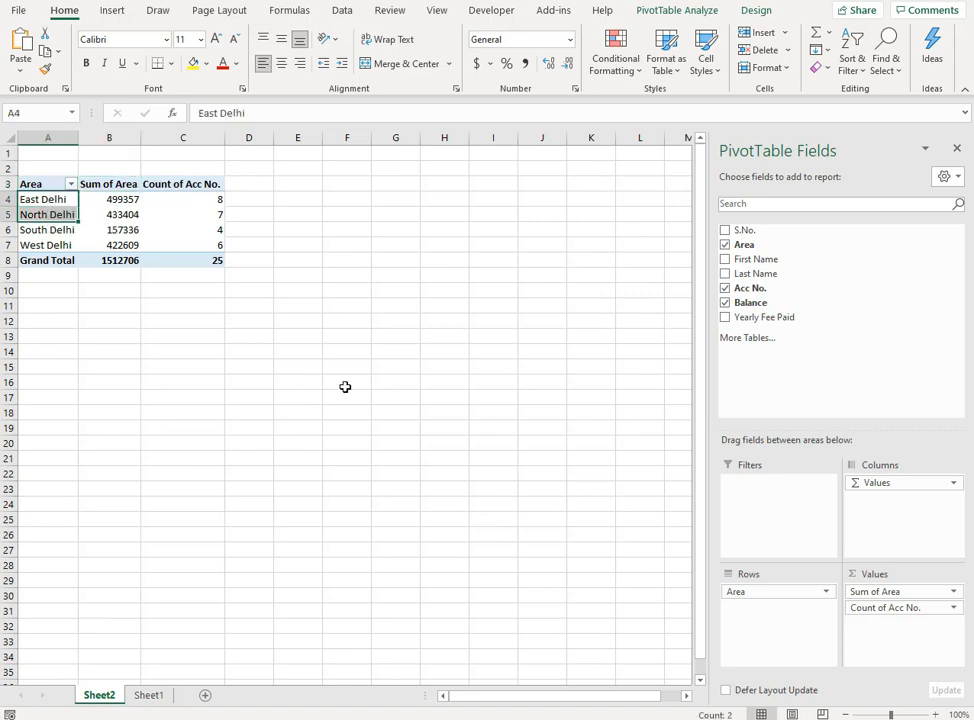
right_click(43, 202)
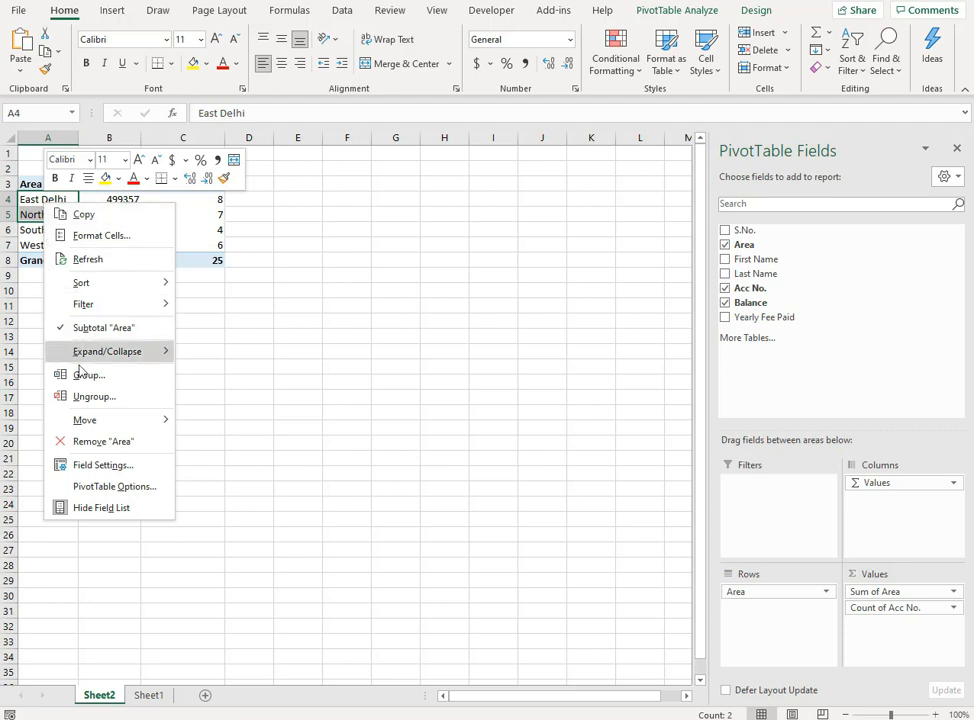
click(104, 374)
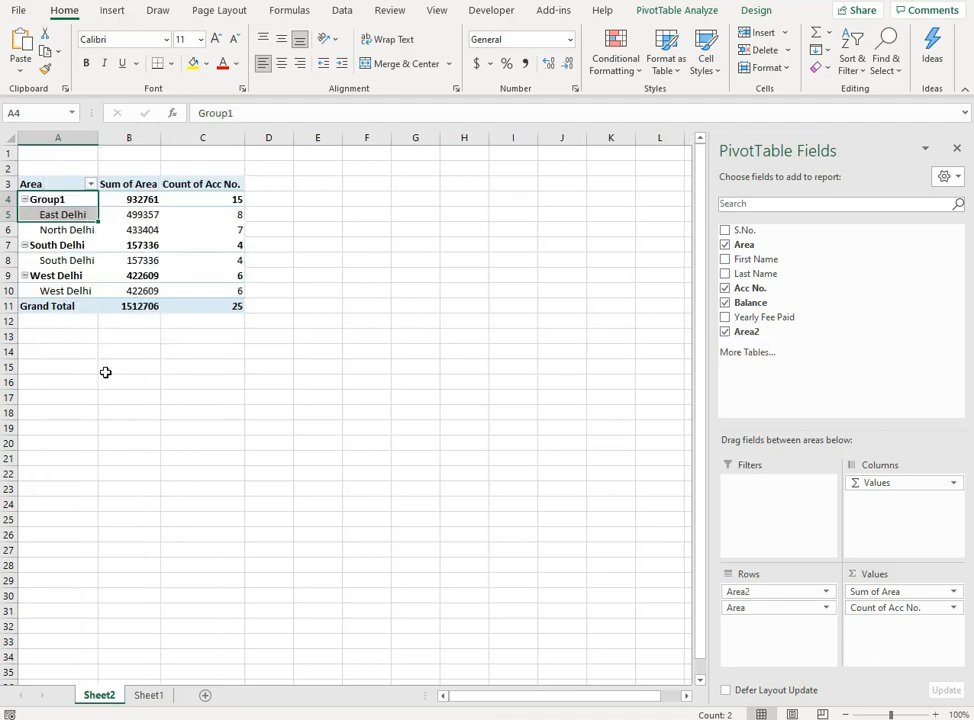
Collapse Group1 in the PivotTable, expand it to show its areas and collapse it again.
click(24, 199)
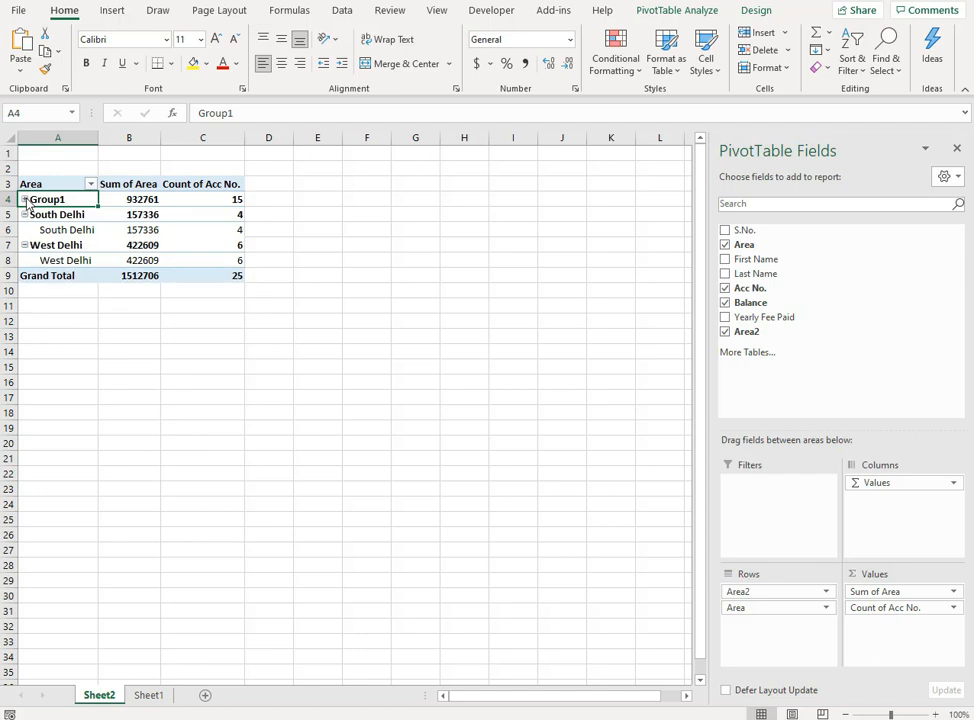
click(24, 199)
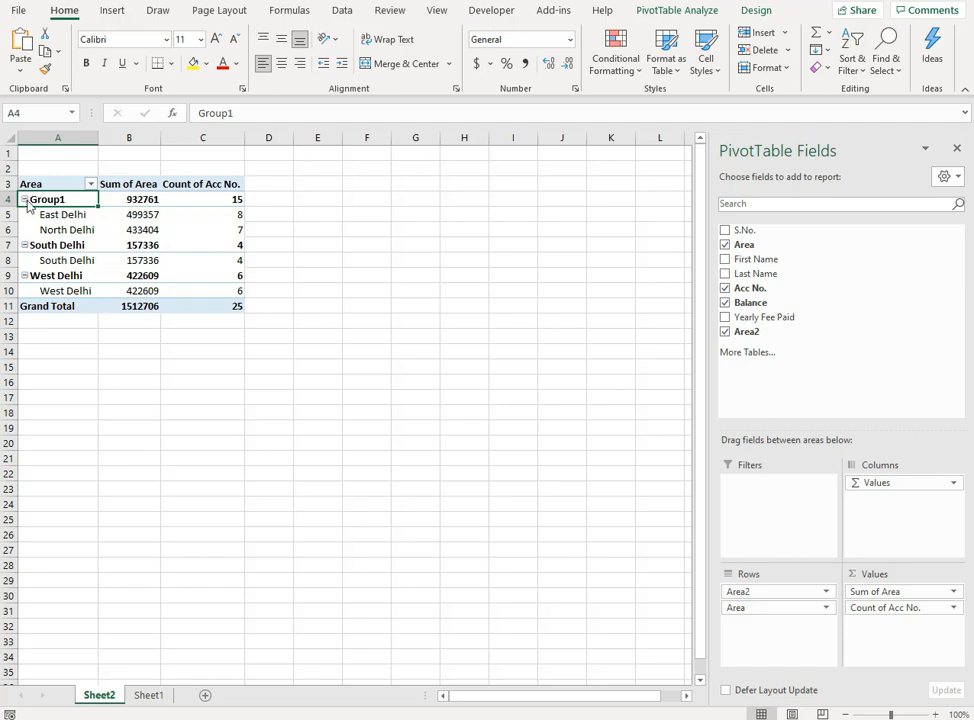
click(24, 199)
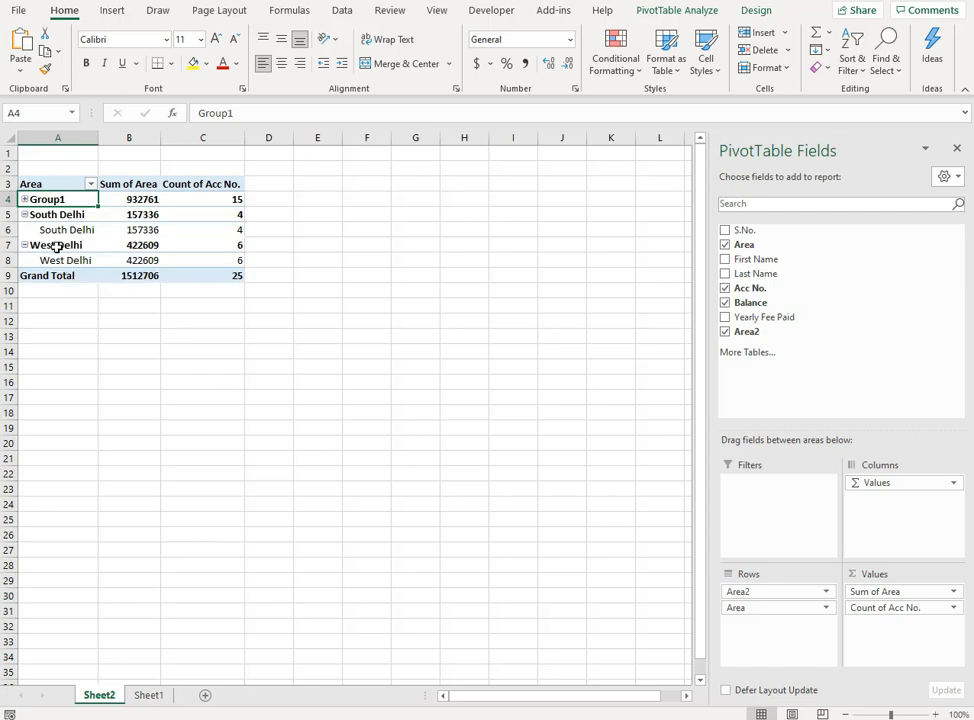
Group the South Delhi and West Delhi rows in the PivotTable and collapse the new group.
drag(54, 214, 35, 244)
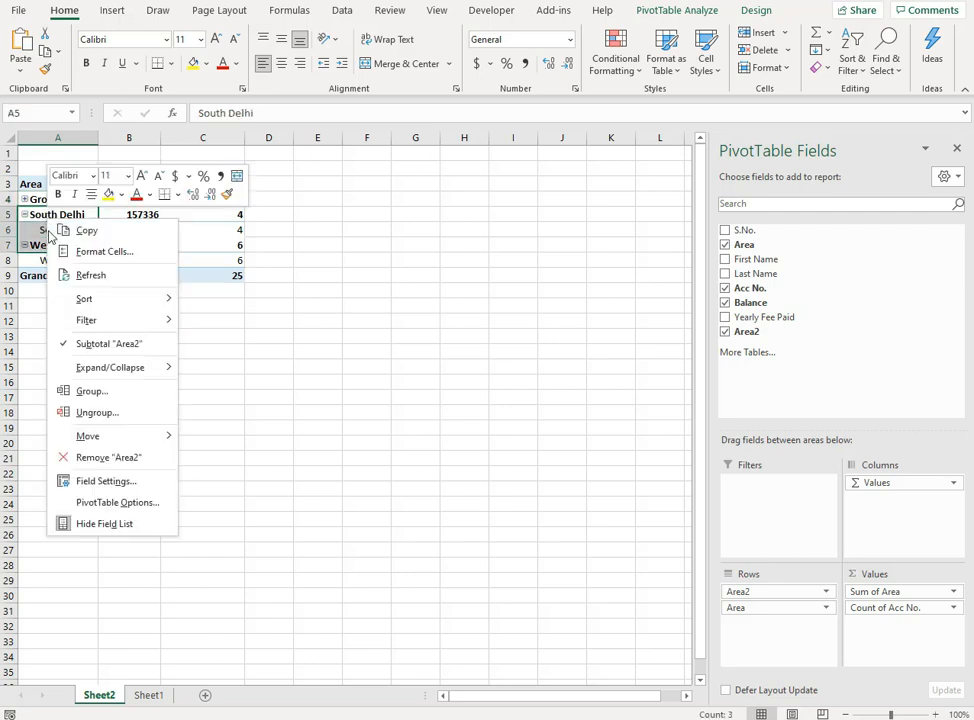
click(94, 391)
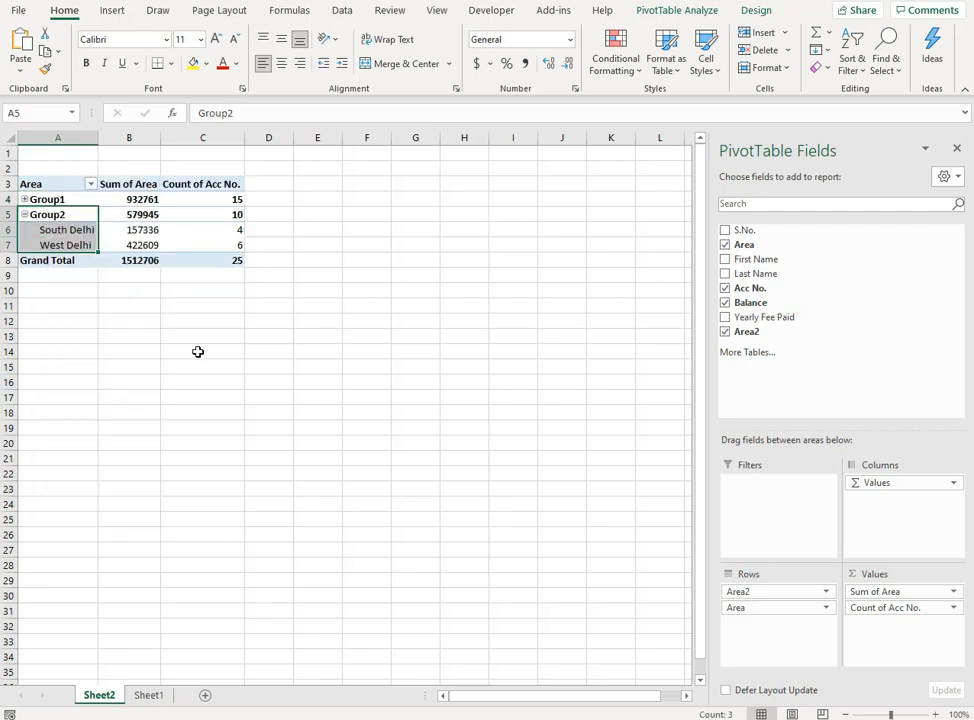
click(25, 214)
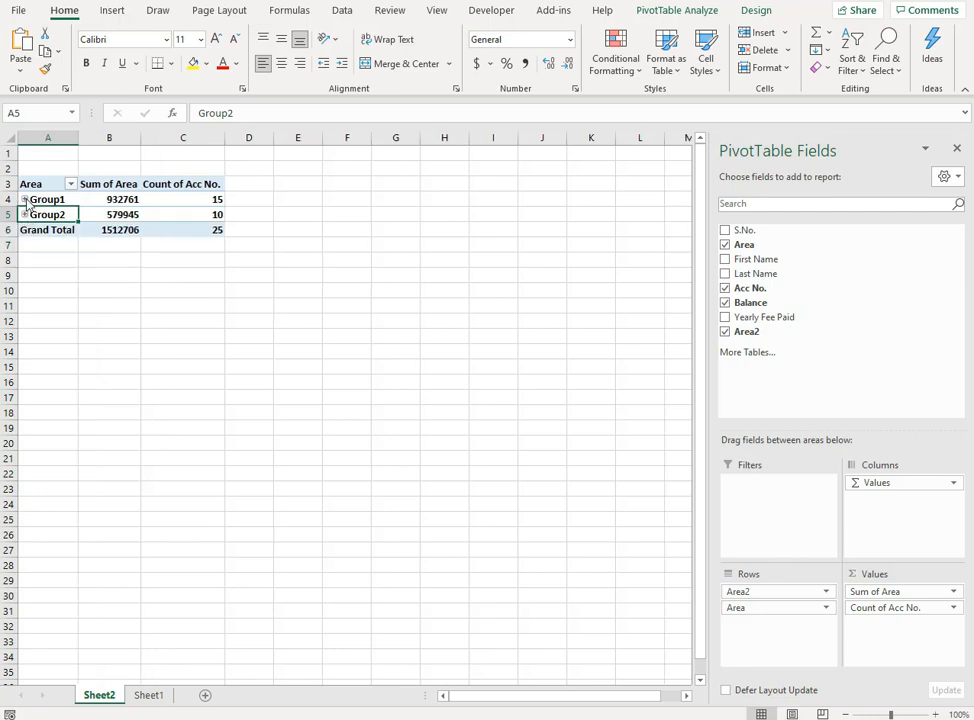
Expand Group1 and Group2 to view their member areas, and collapse both groups again.
click(24, 199)
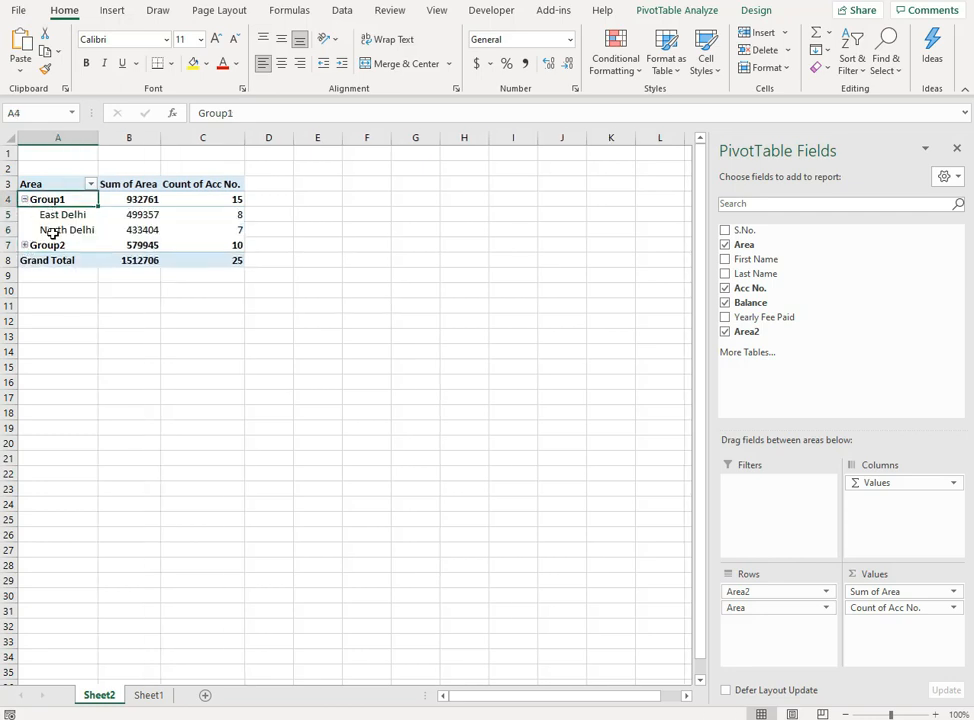
click(24, 245)
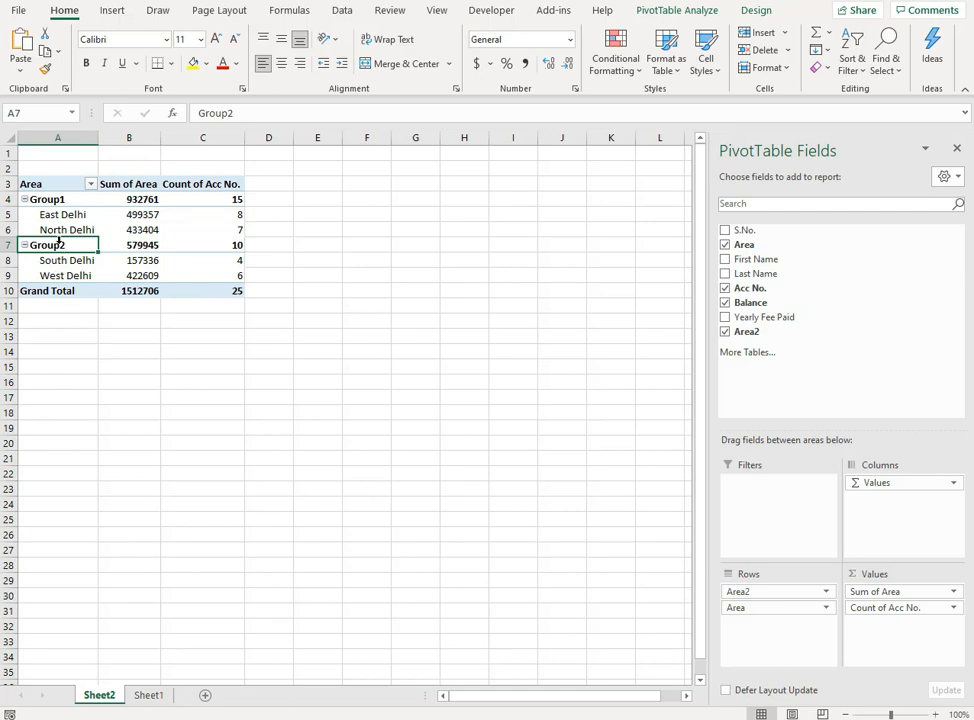
click(24, 199)
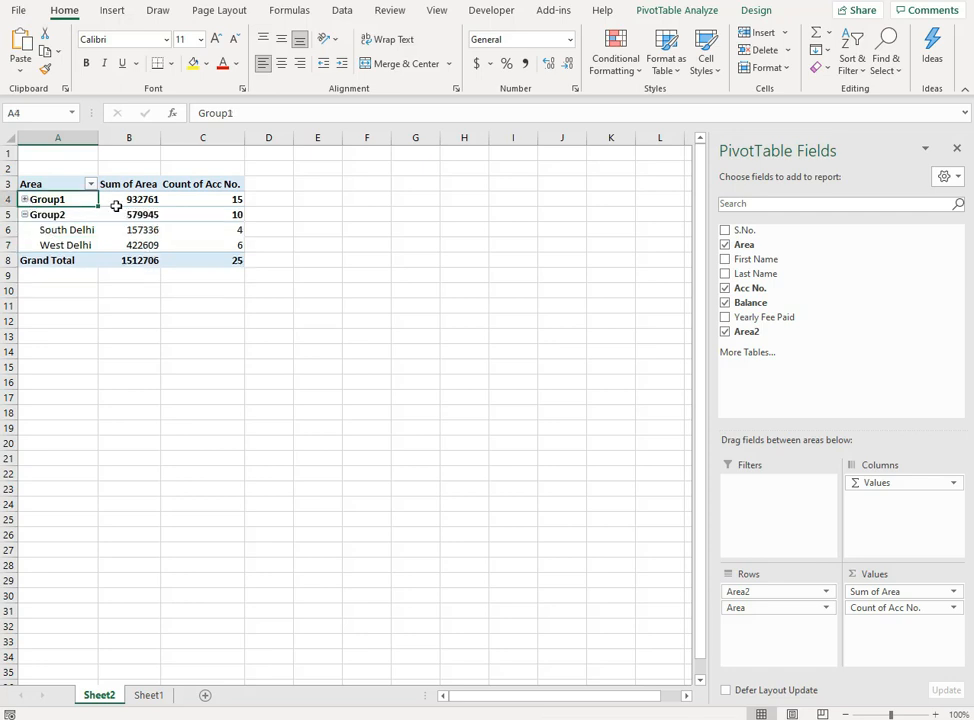
click(24, 214)
click(216, 362)
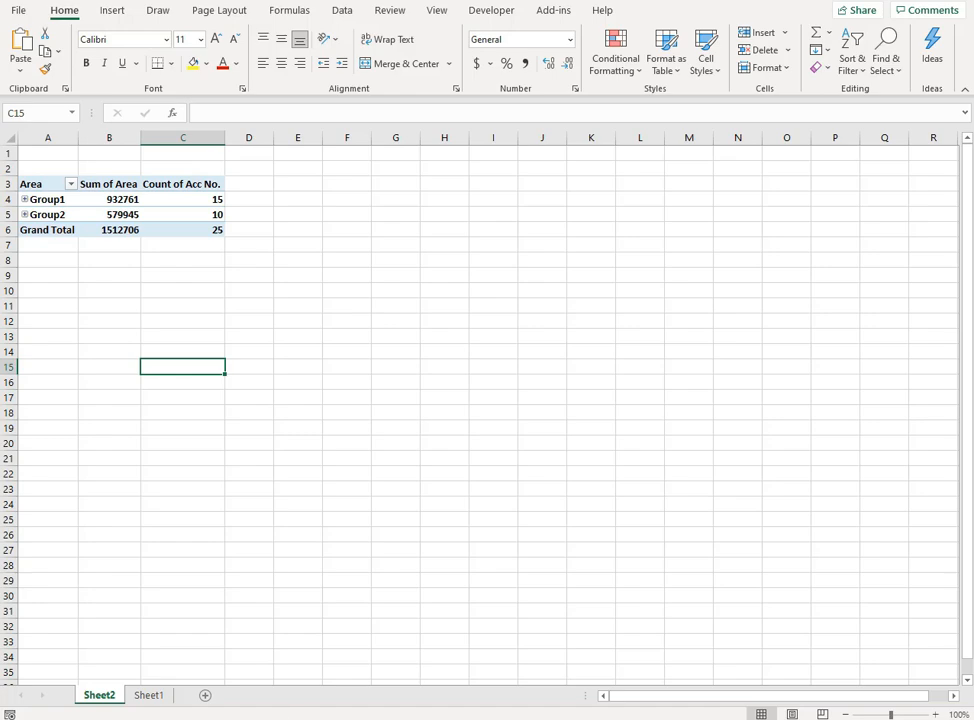
Read the Slicer page in Day11.xlsm and insert a Yearly Fee Paid slicer beside the Sheet2 PivotTable, around columns F to H.
click(196, 648)
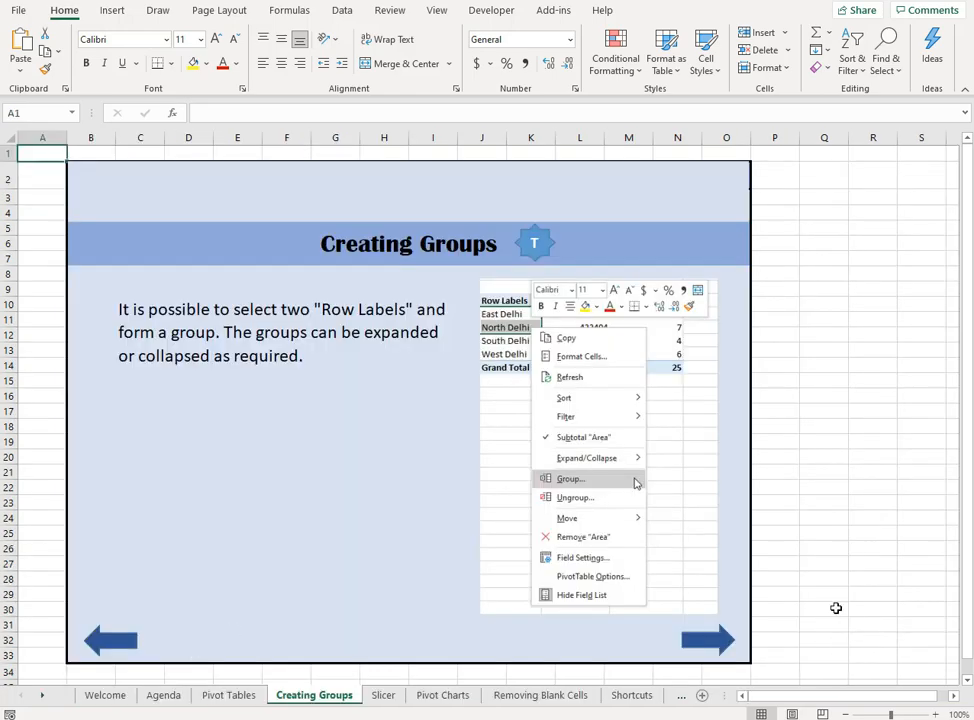
click(711, 639)
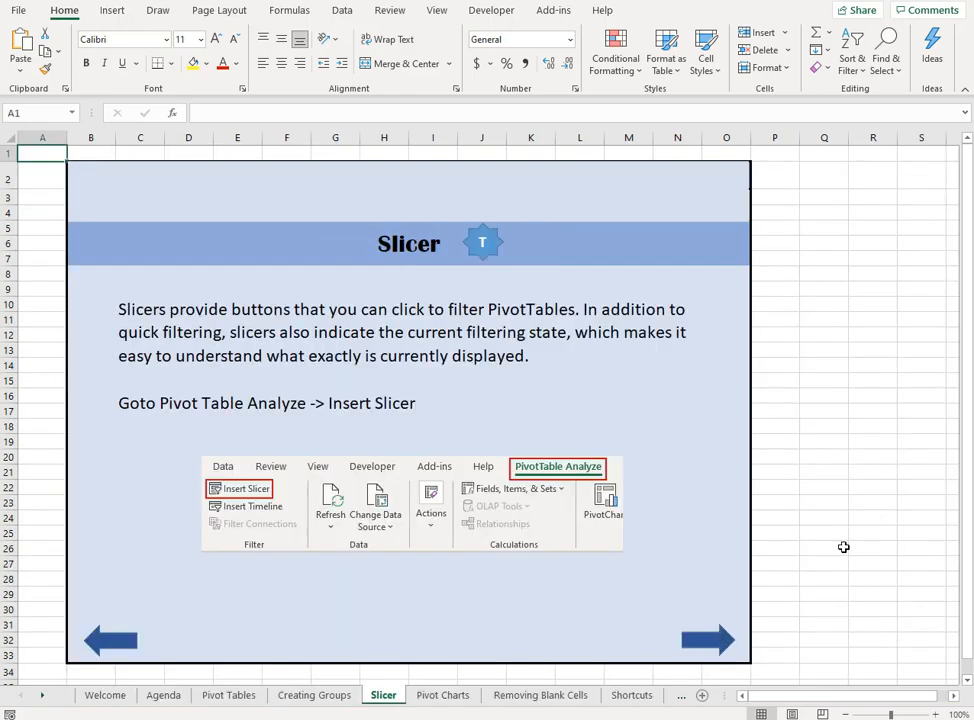
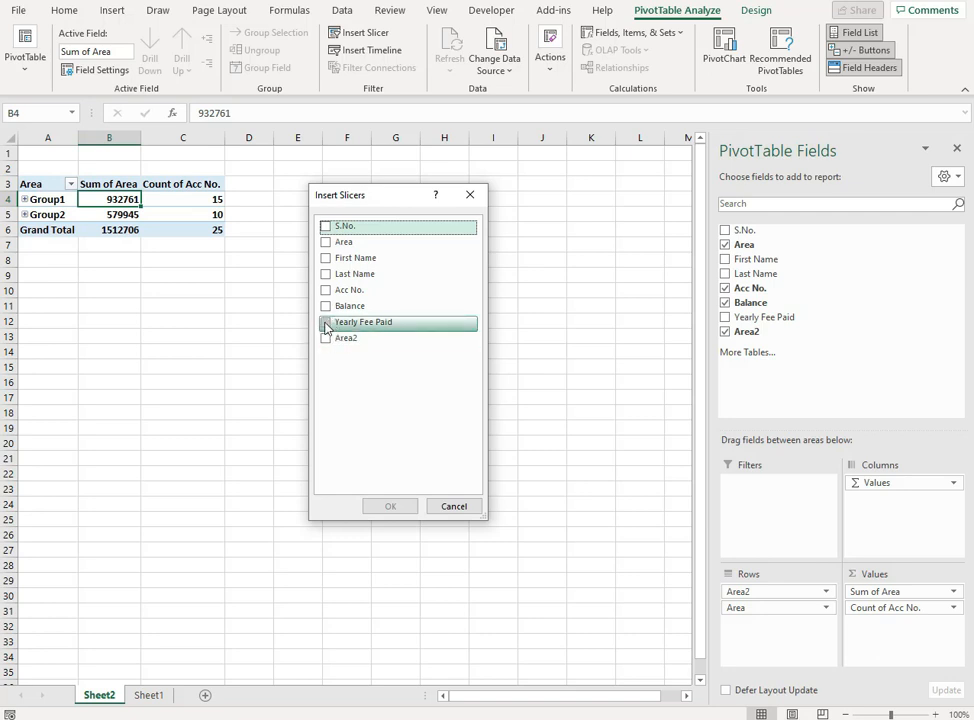
click(325, 322)
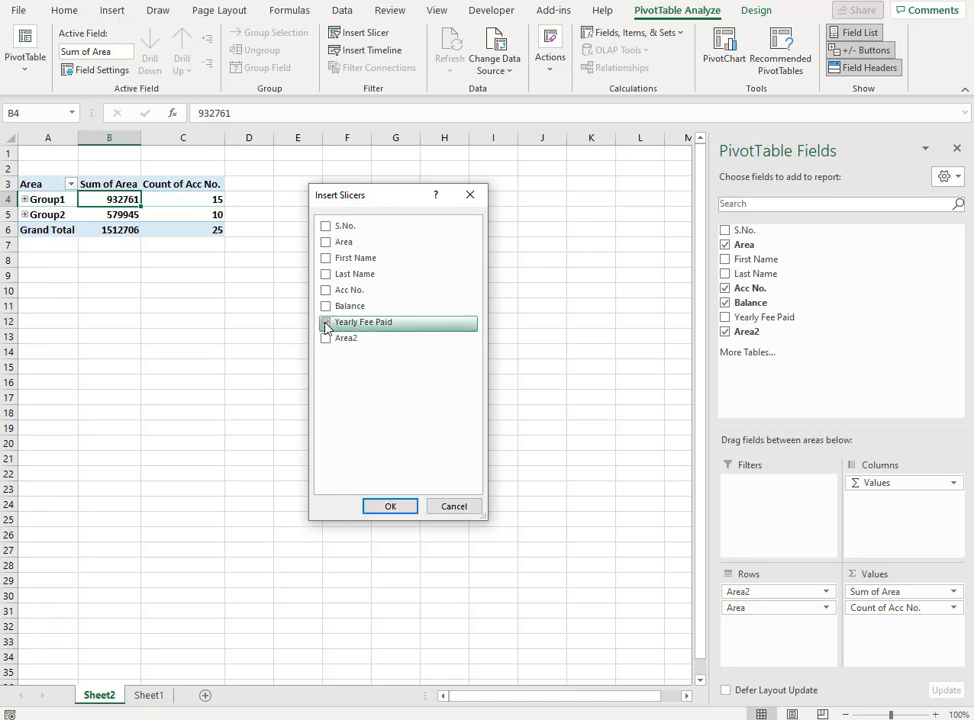
click(390, 507)
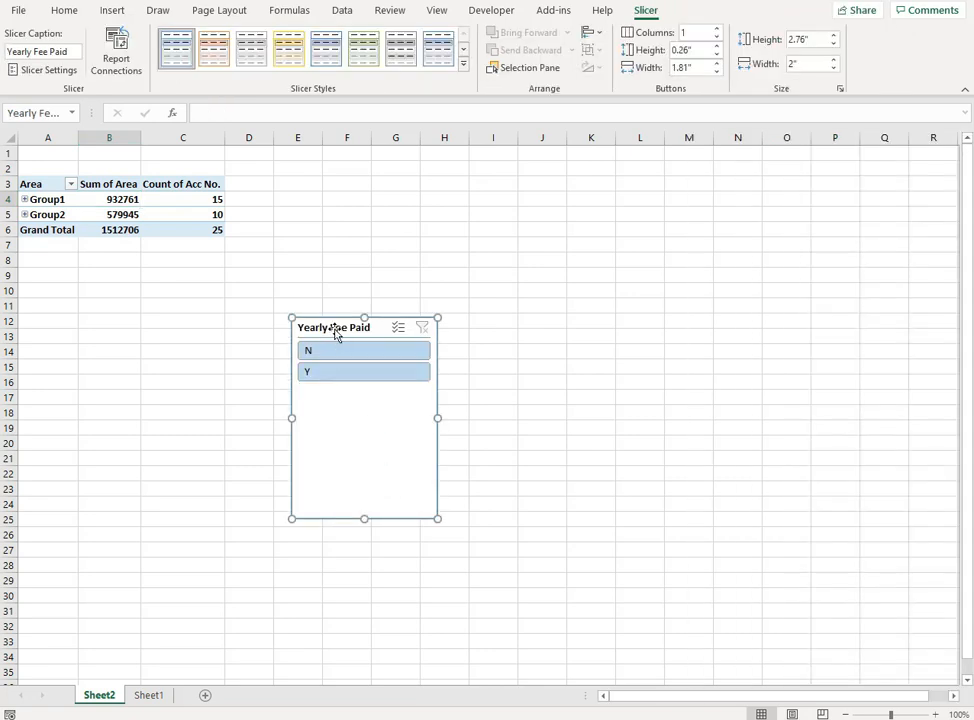
drag(334, 325, 364, 173)
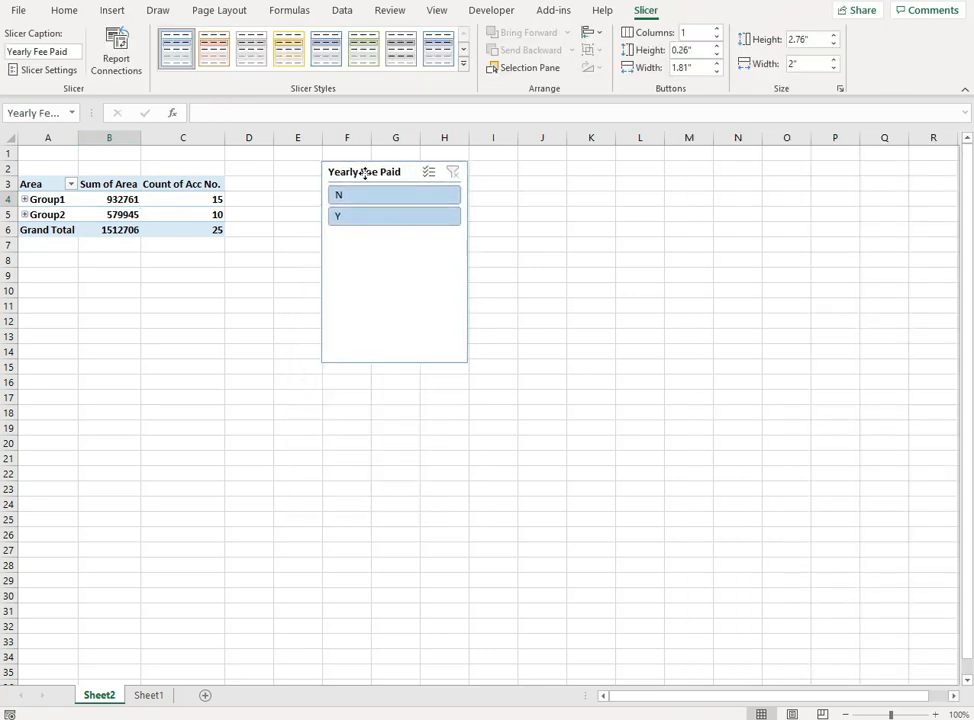
Filter the PivotTable with the Yearly Fee Paid slicer to Y, and switch the filter to N.
click(413, 408)
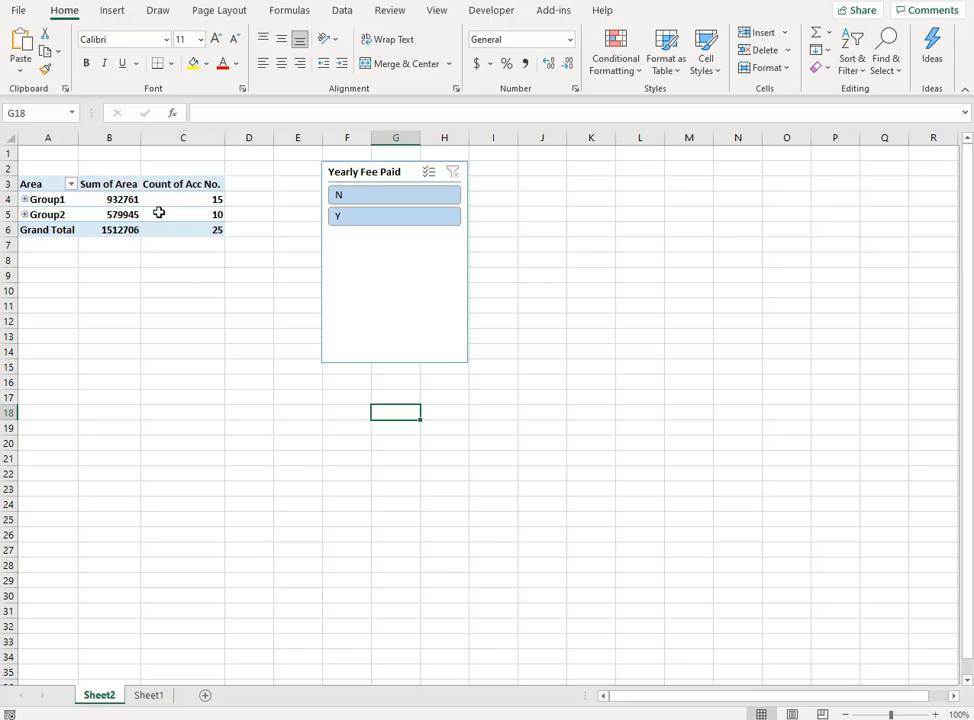
click(380, 223)
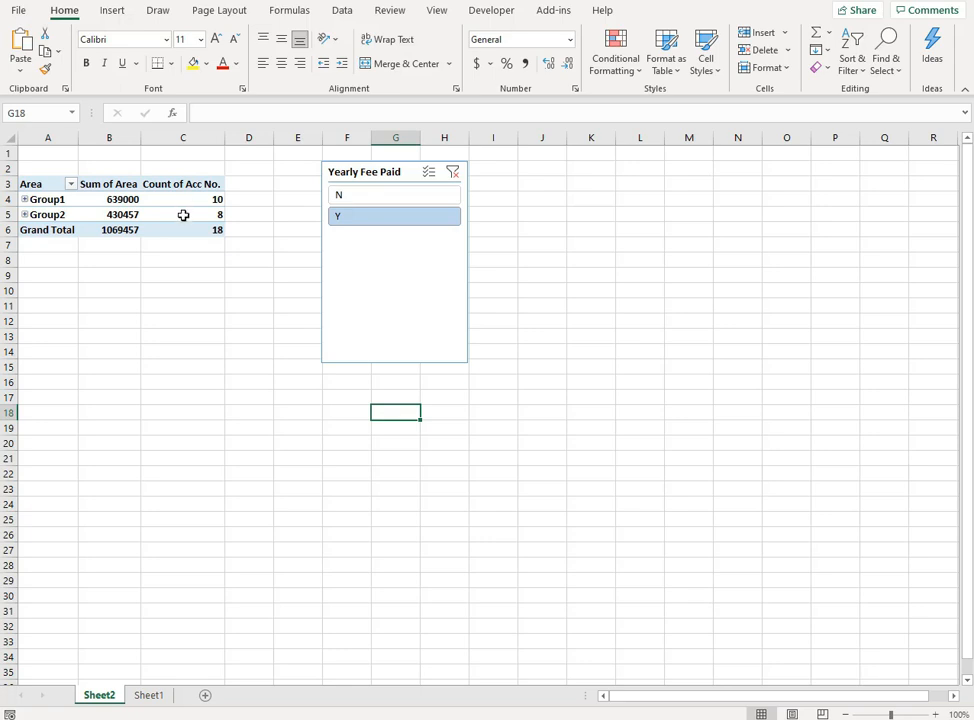
mouse_move(186, 214)
click(384, 197)
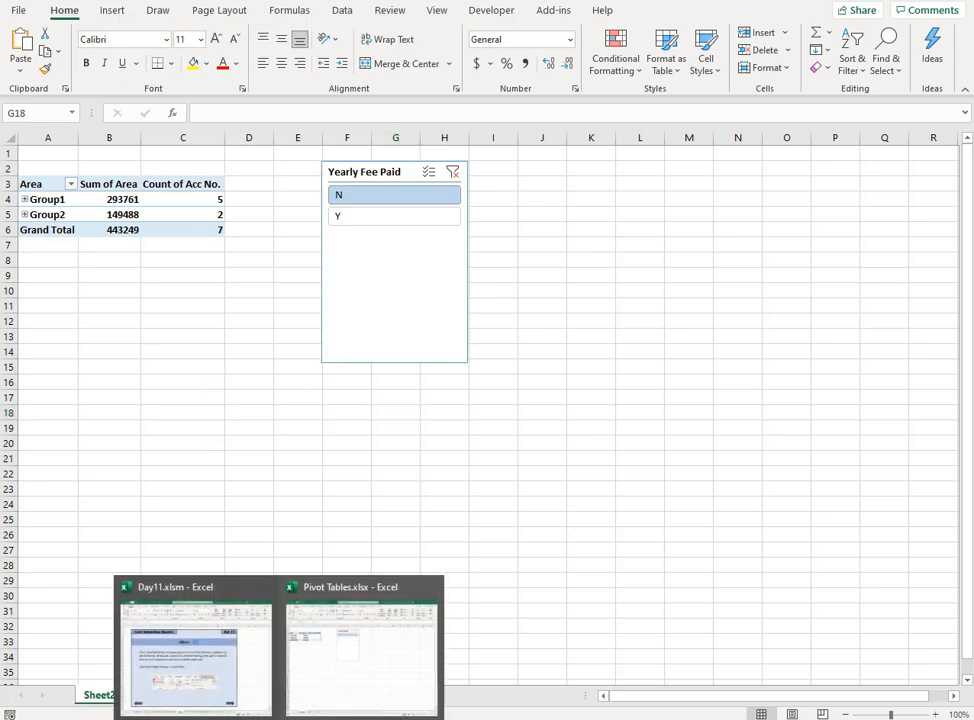
Read the Pivot Charts page in Day11.xlsm and return to the Pivot Tables.xlsx workbook.
click(410, 620)
click(707, 642)
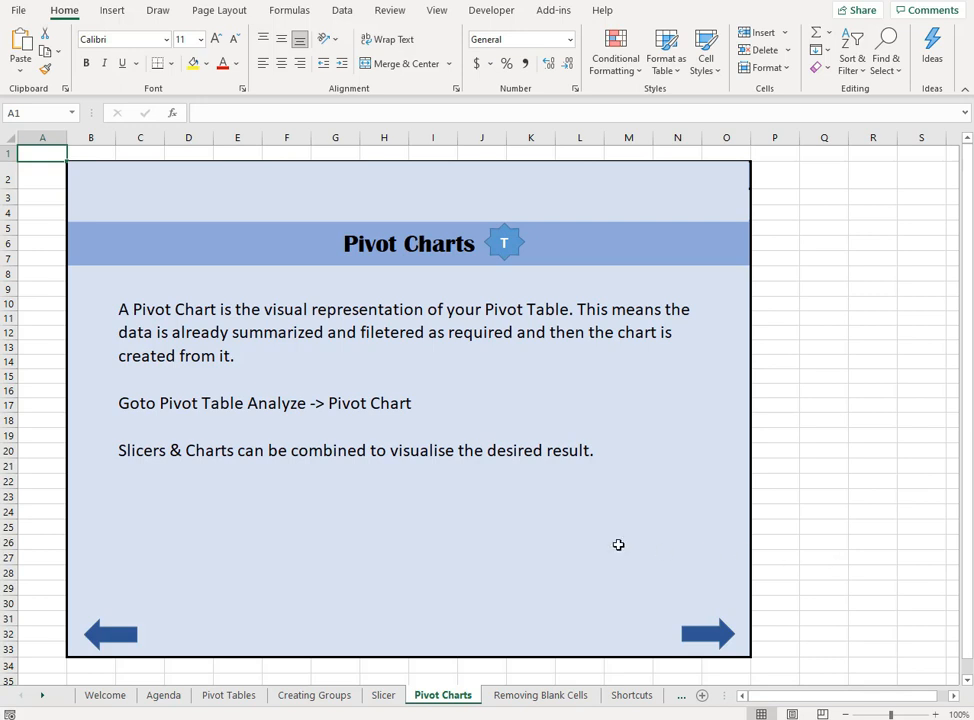
click(279, 719)
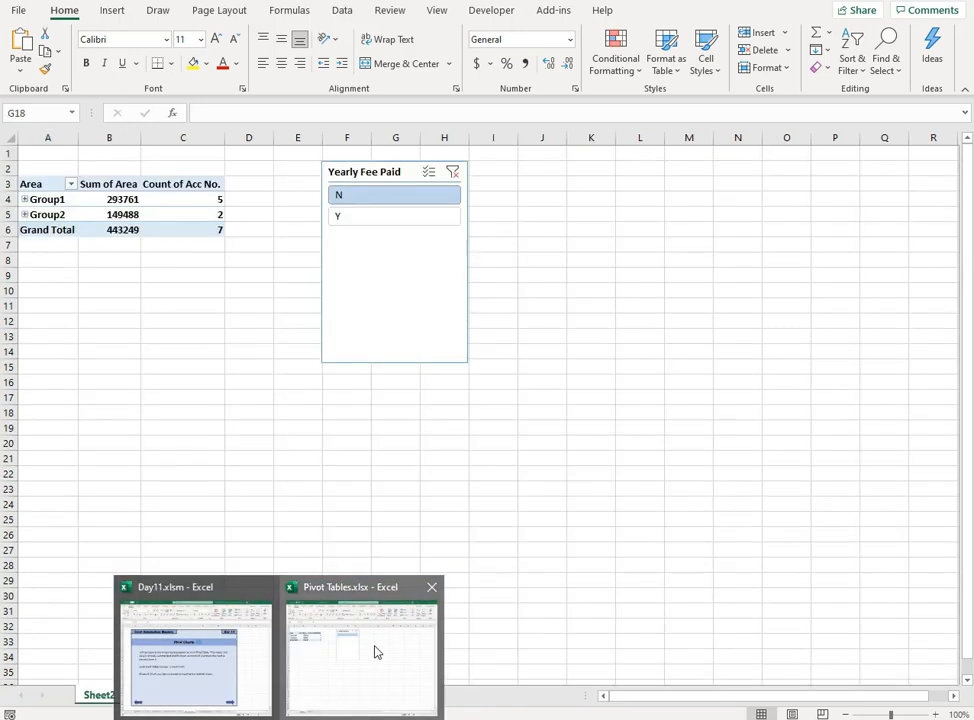
click(375, 648)
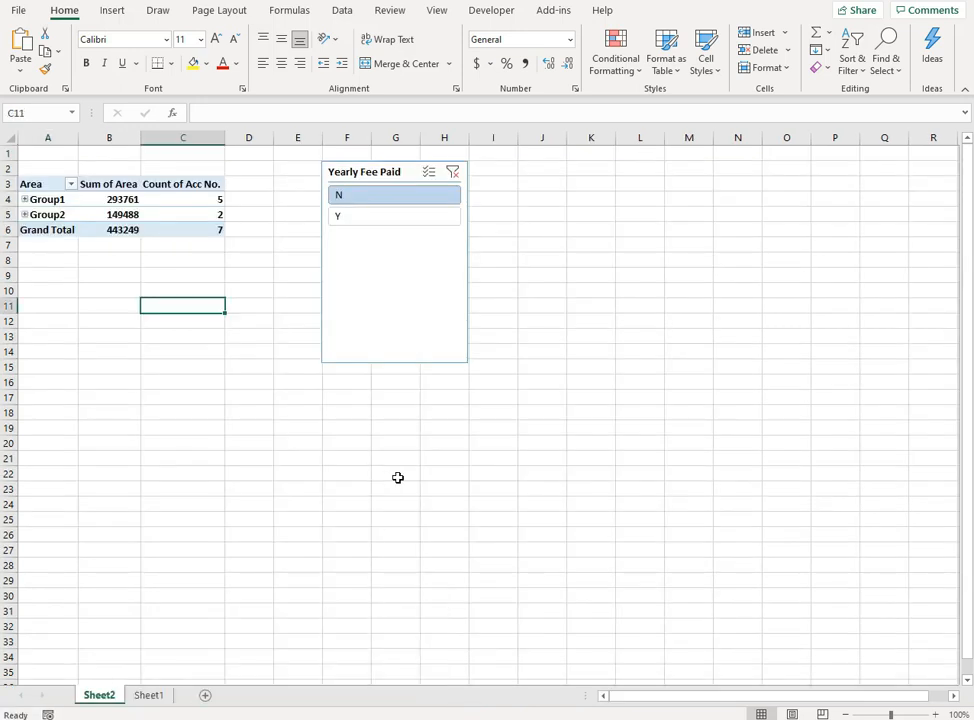
Start a PivotChart from the Sheet2 PivotTable and preview the Line variants up to Line with Markers, plus the Pie and Bar types.
click(147, 188)
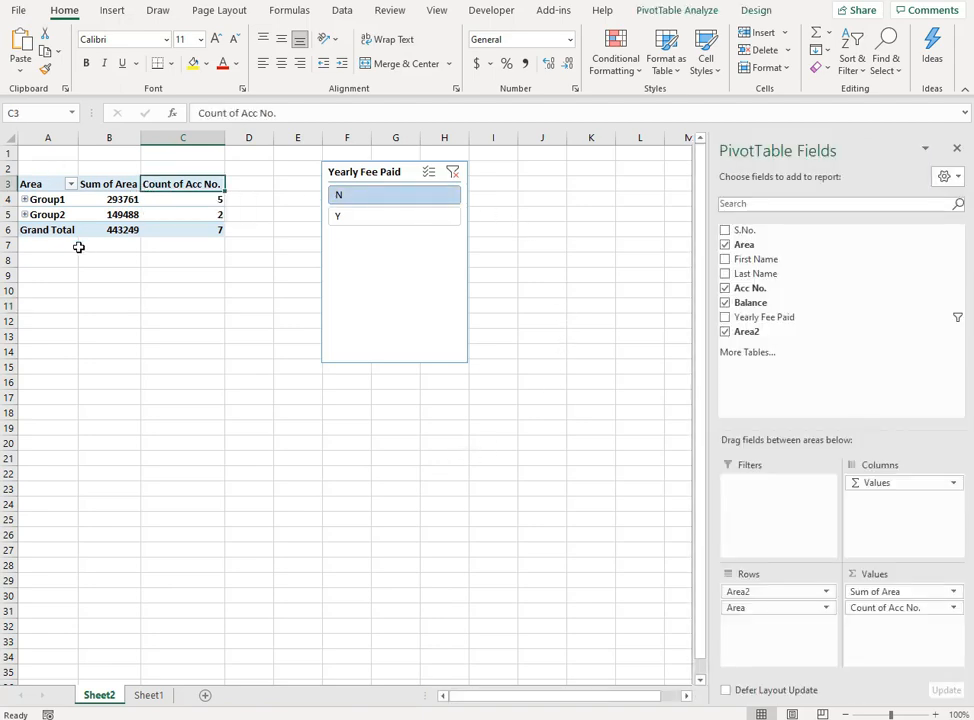
click(680, 11)
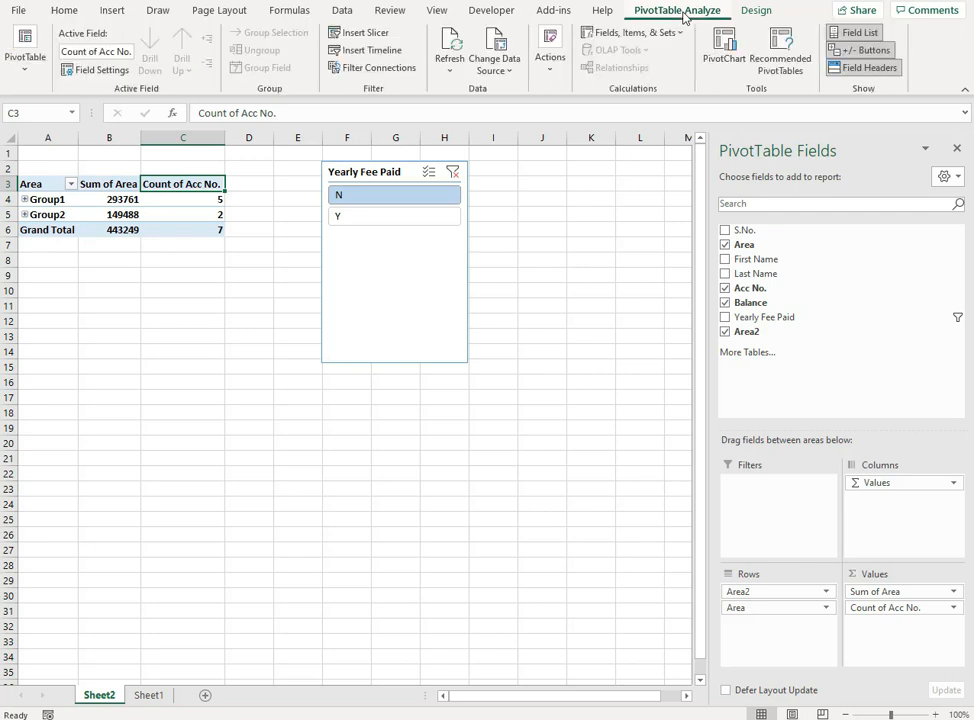
click(725, 60)
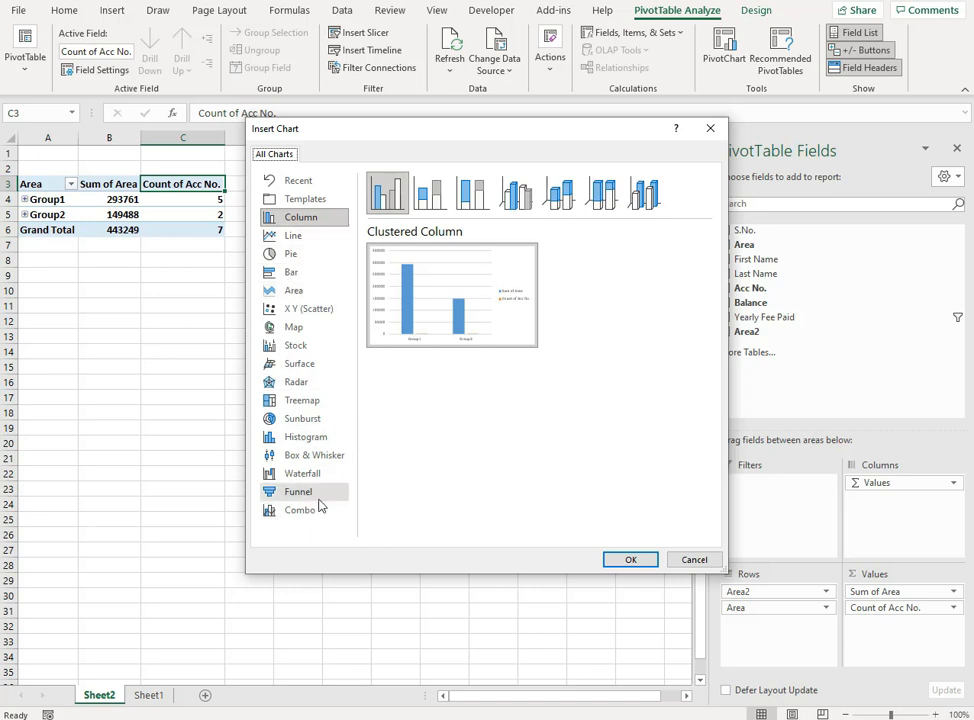
click(295, 237)
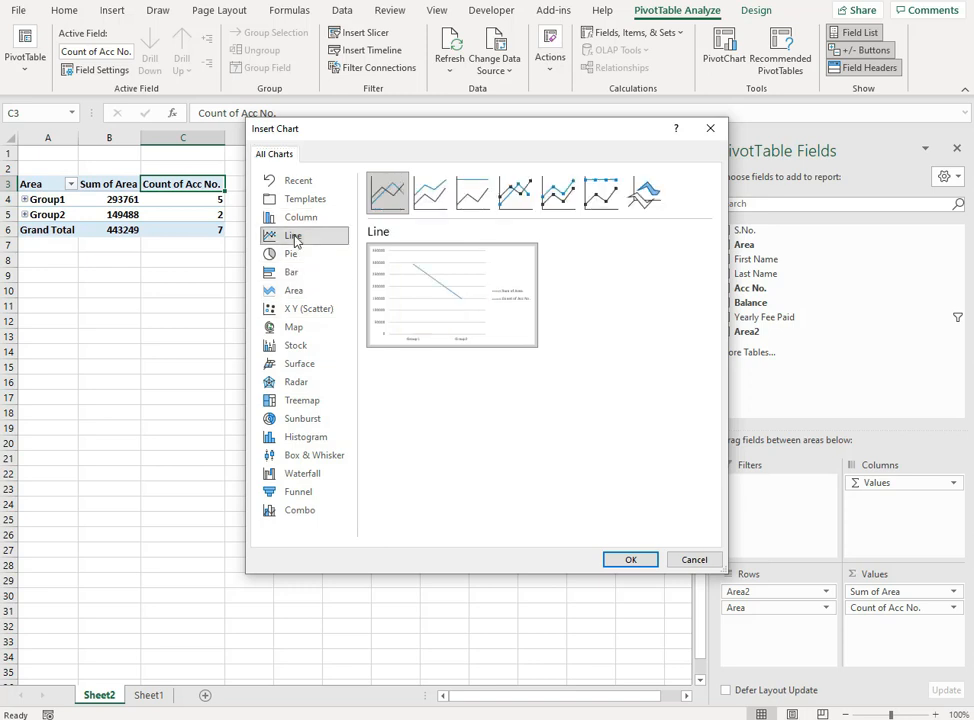
click(430, 192)
click(473, 192)
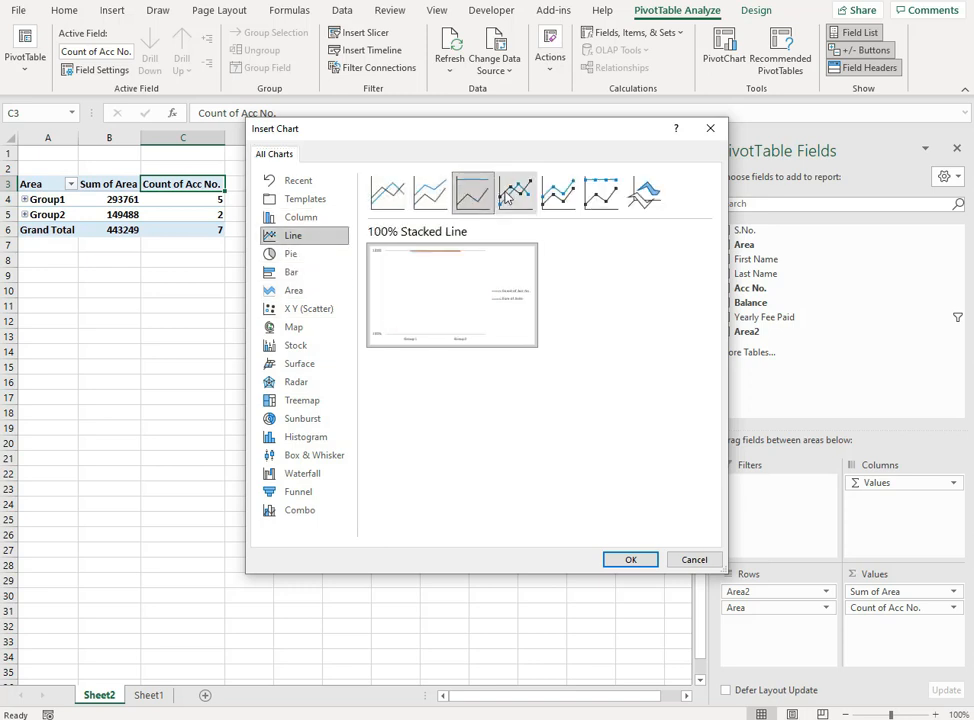
click(505, 193)
mouse_move(450, 287)
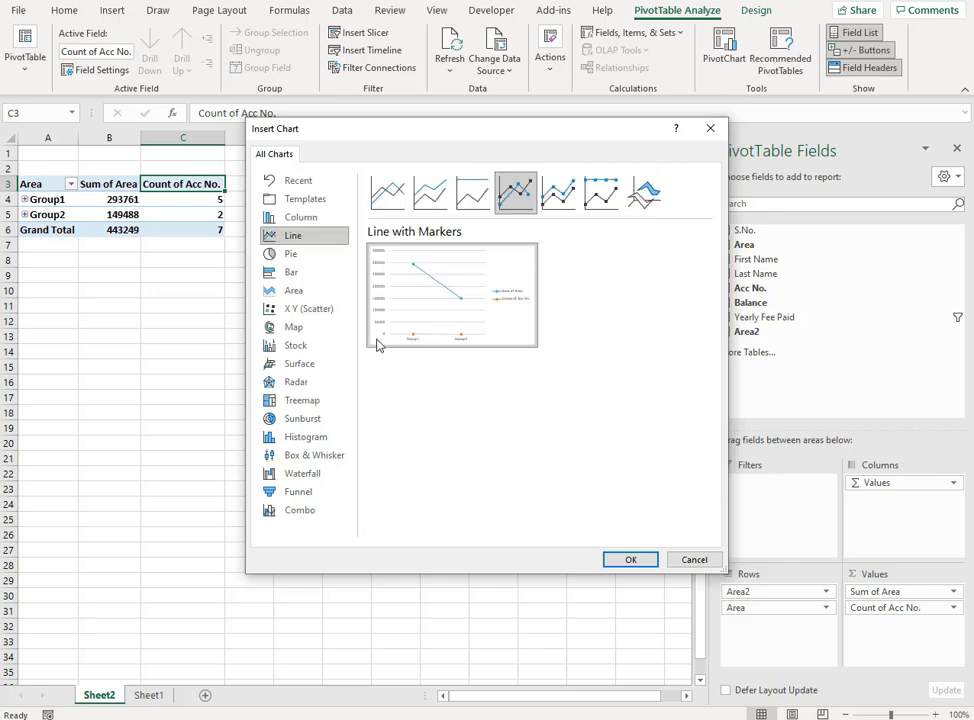
click(318, 254)
mouse_move(433, 291)
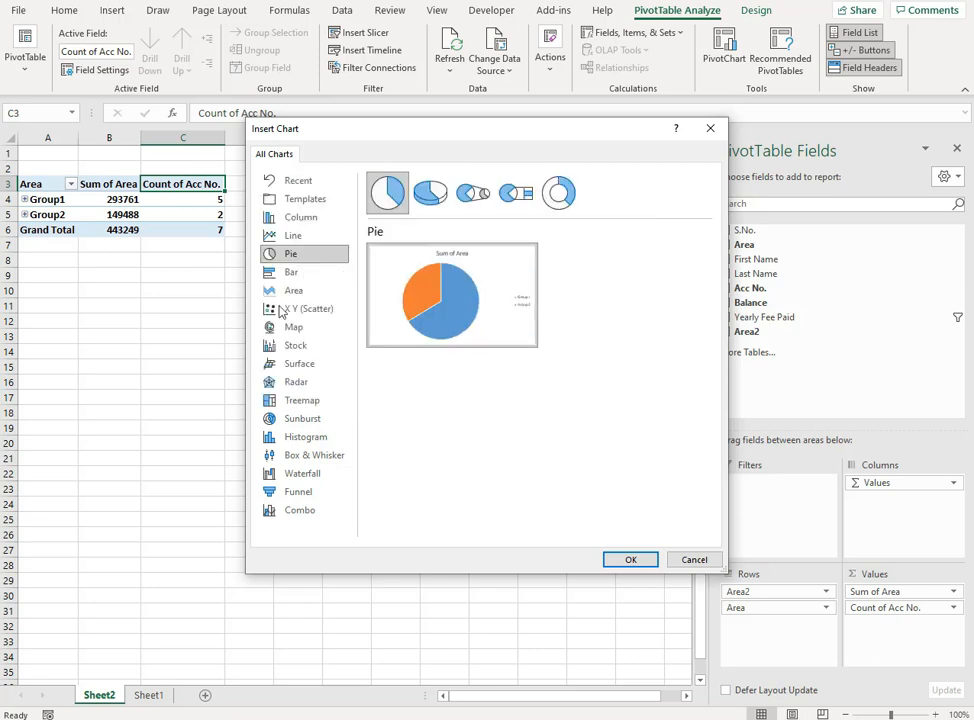
click(296, 274)
mouse_move(421, 293)
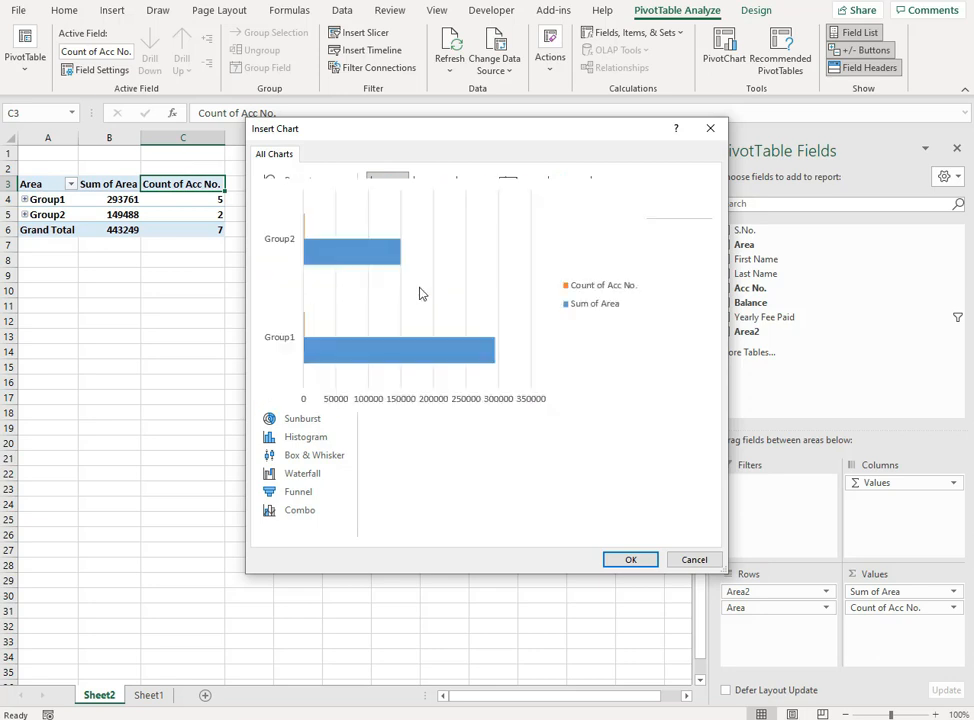
Insert a Clustered Column PivotChart and place it below the PivotTable, around rows 16 to 30.
click(297, 220)
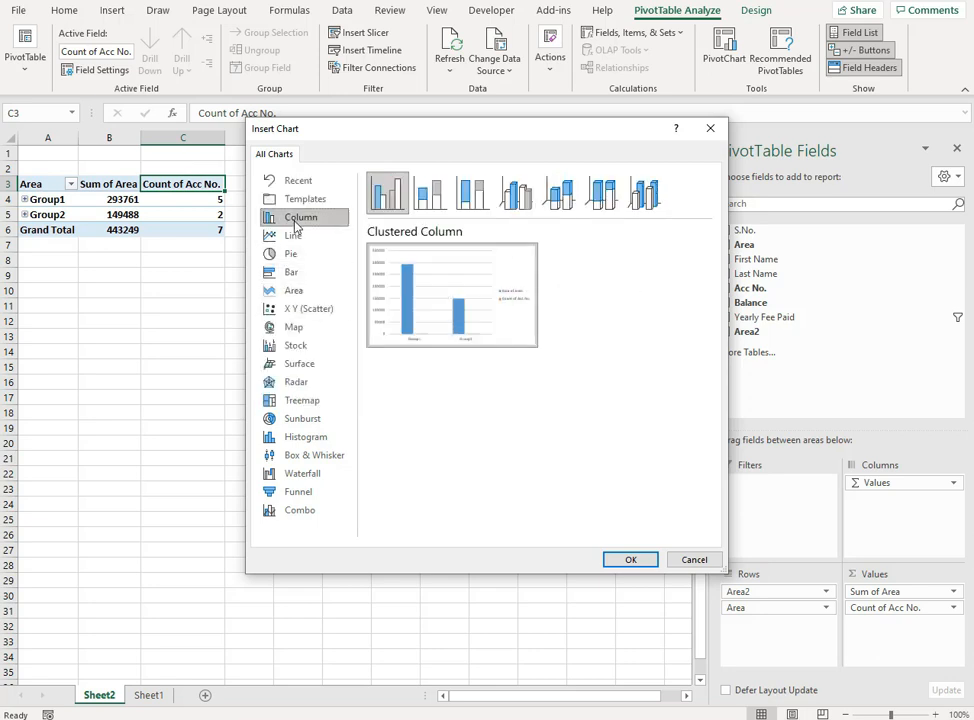
mouse_move(435, 315)
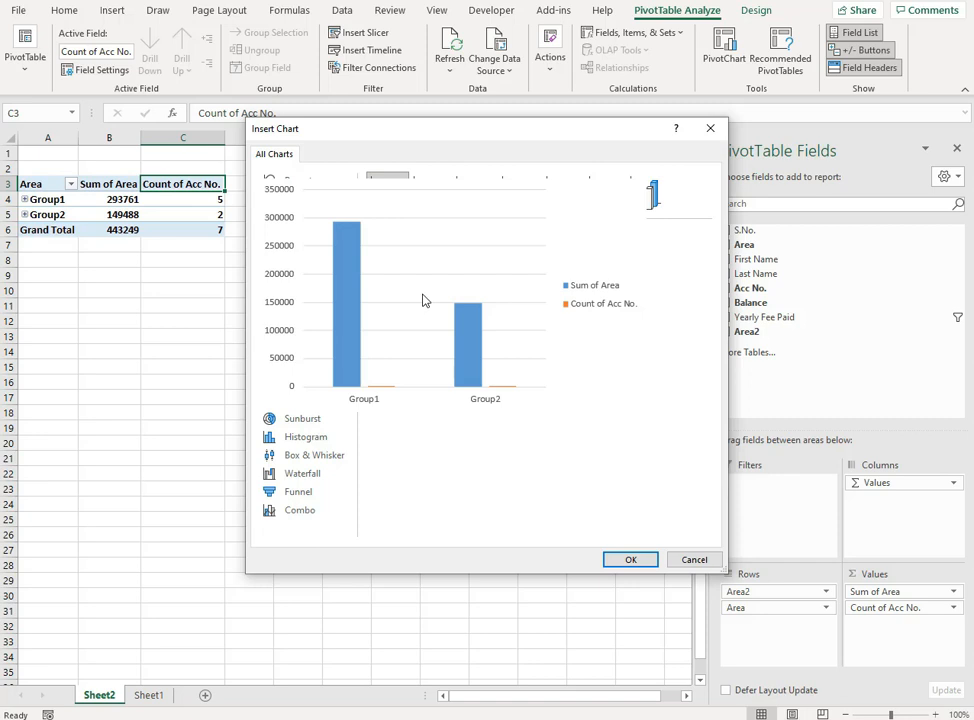
click(630, 560)
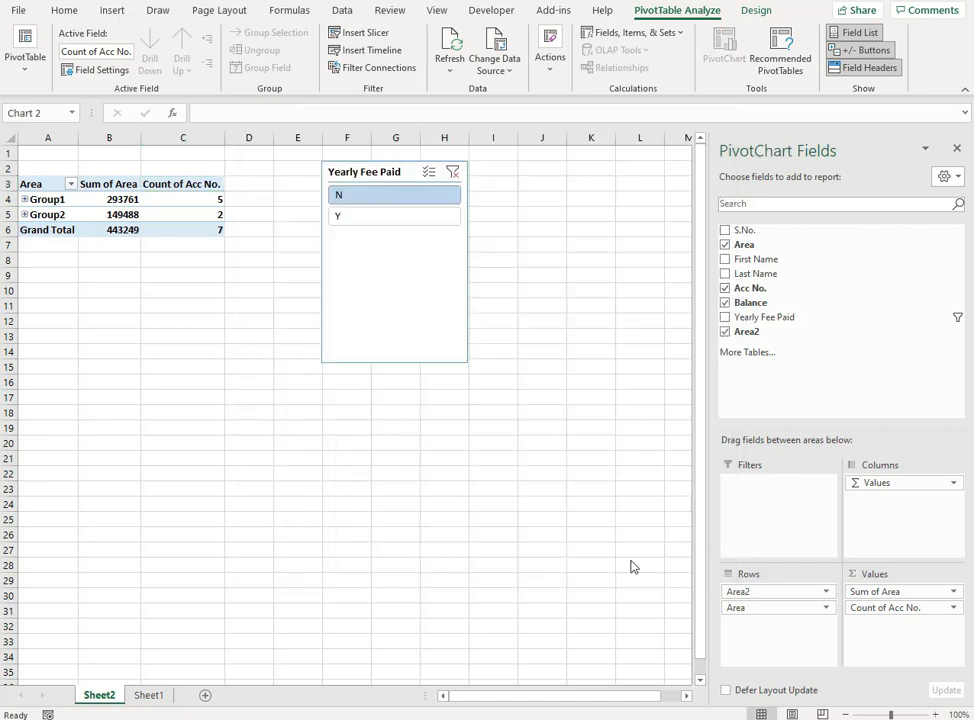
drag(393, 320, 298, 389)
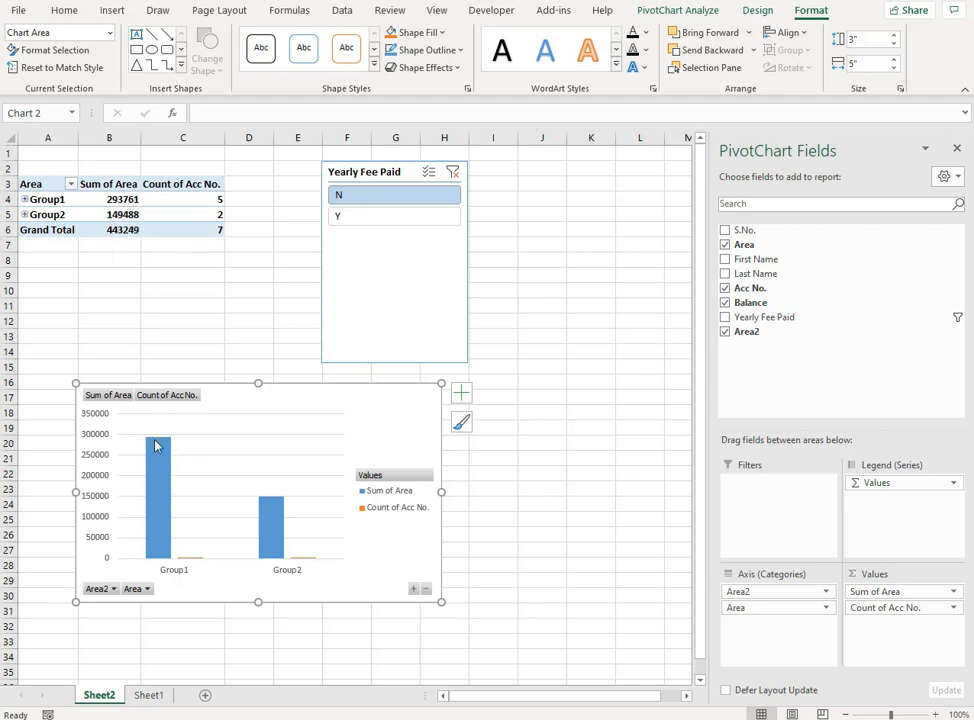
Filter the PivotChart by Yearly Fee Paid Y, switch to N, and clear the slicer filter.
mouse_move(160, 446)
mouse_move(282, 540)
click(380, 227)
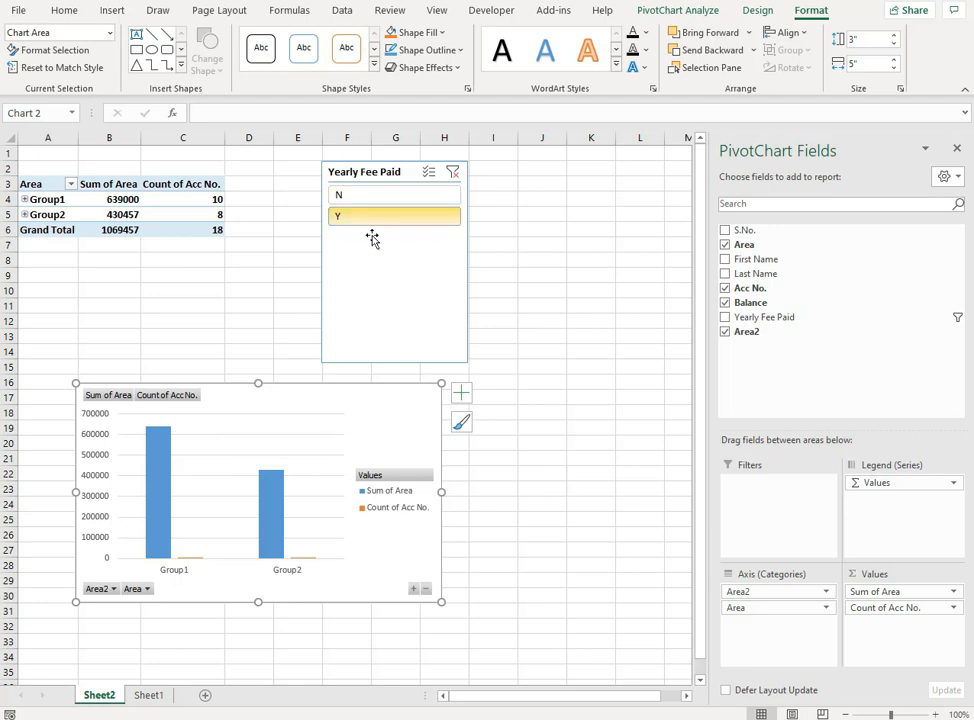
click(383, 199)
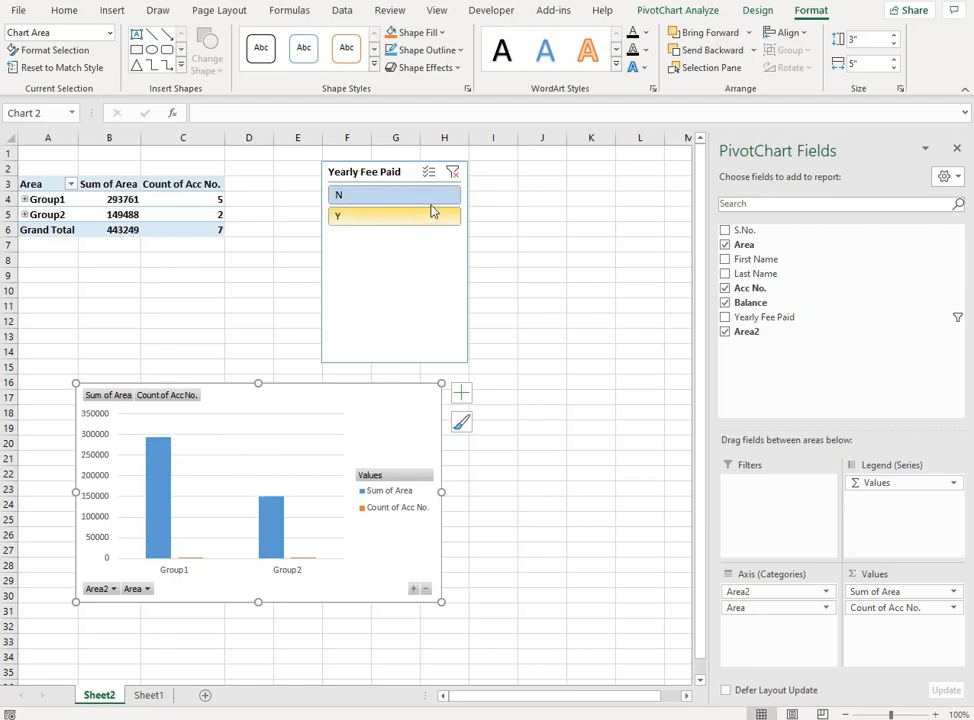
click(453, 172)
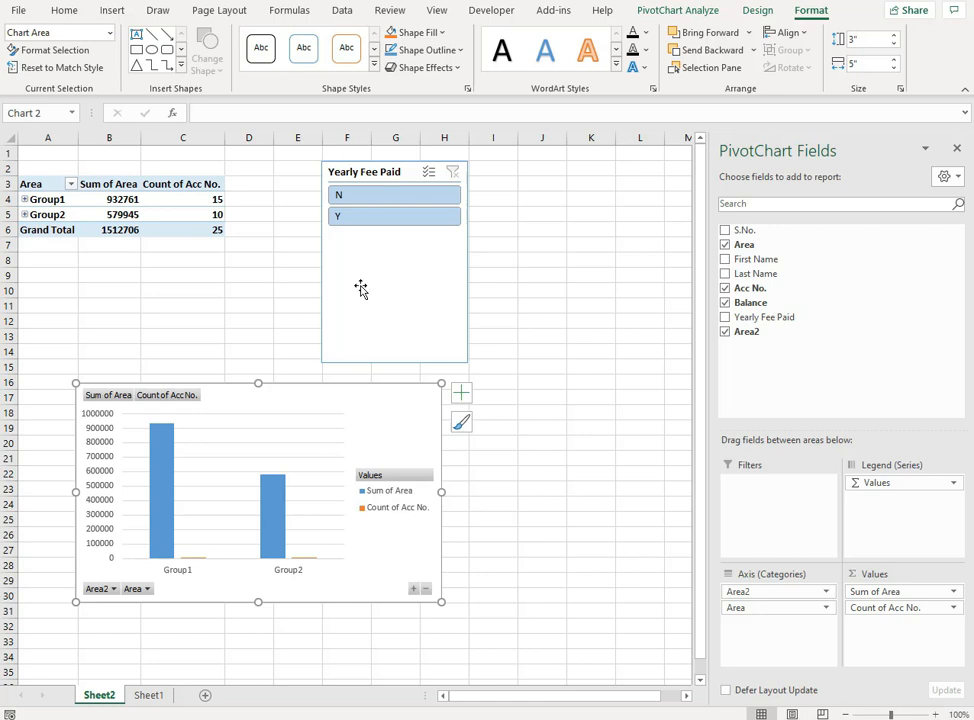
Apply the dark chart style with outlined glowing columns to the PivotChart.
right_click(181, 397)
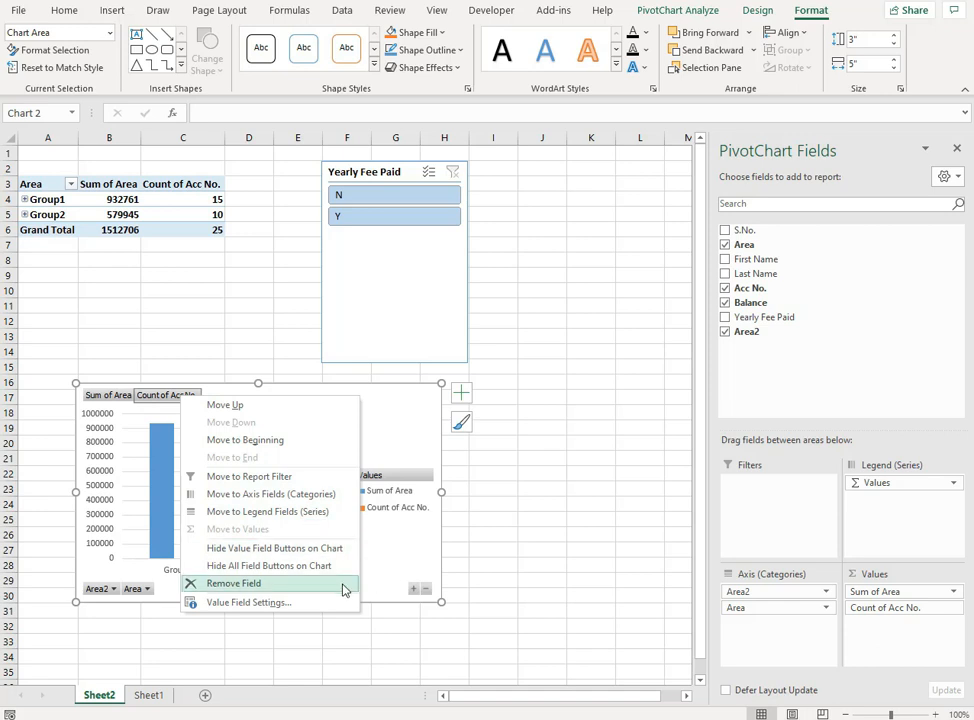
click(282, 403)
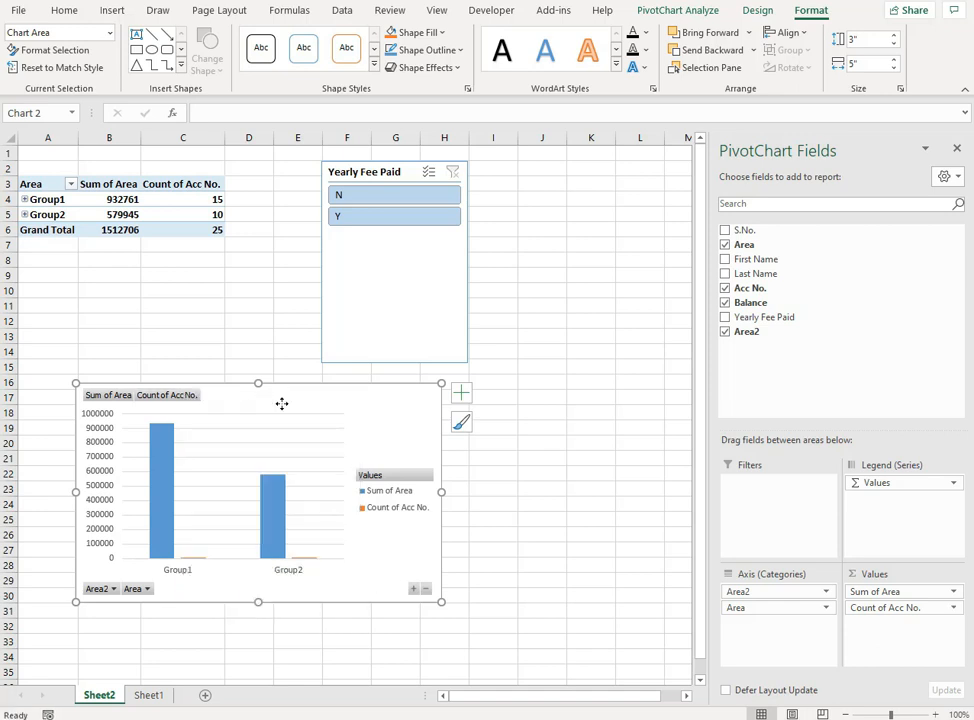
click(461, 426)
scroll(538, 578, down, 4)
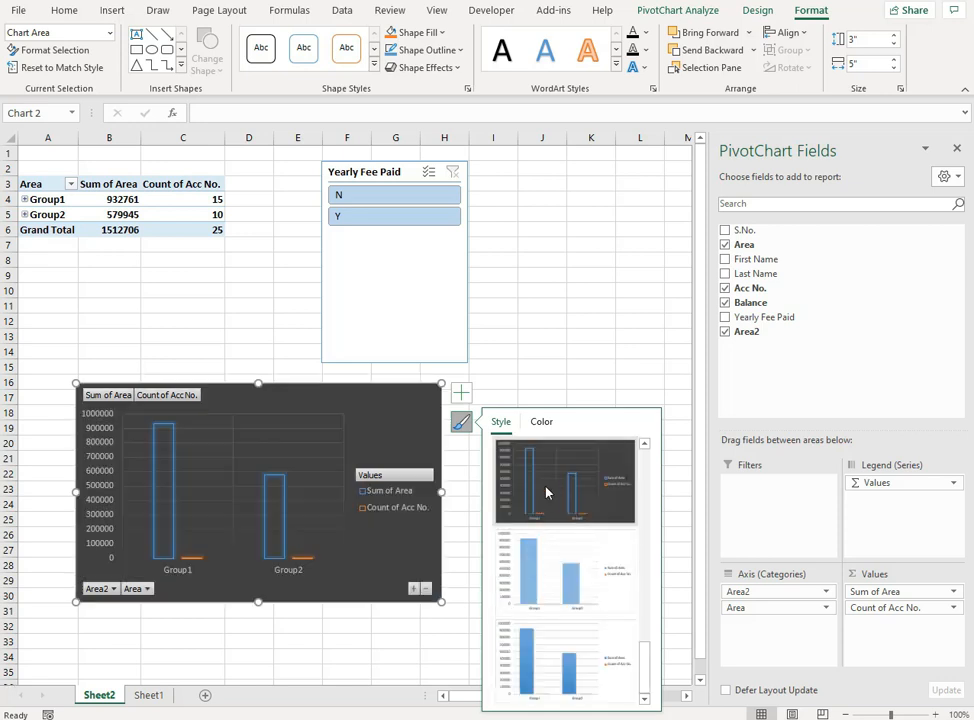
click(546, 493)
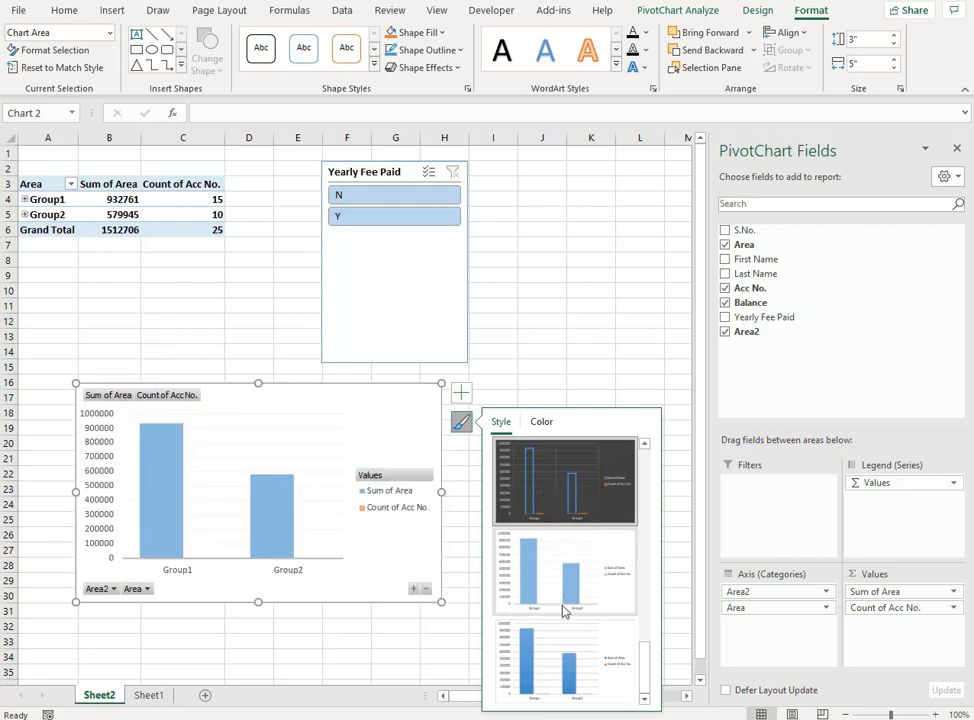
scroll(596, 572, up, 2)
scroll(593, 572, up, 3)
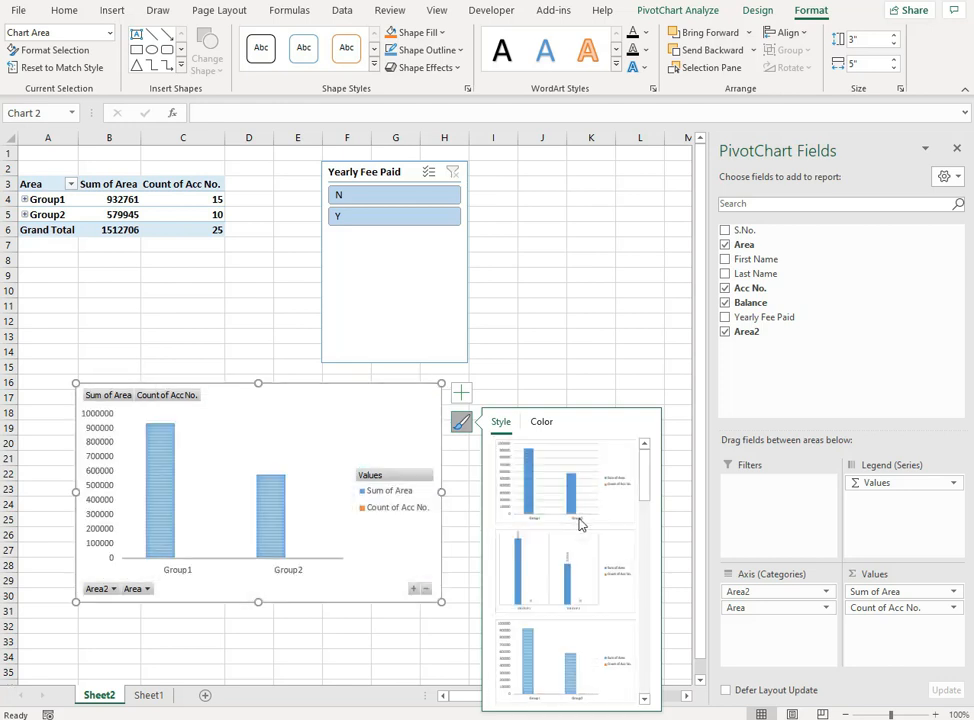
click(586, 361)
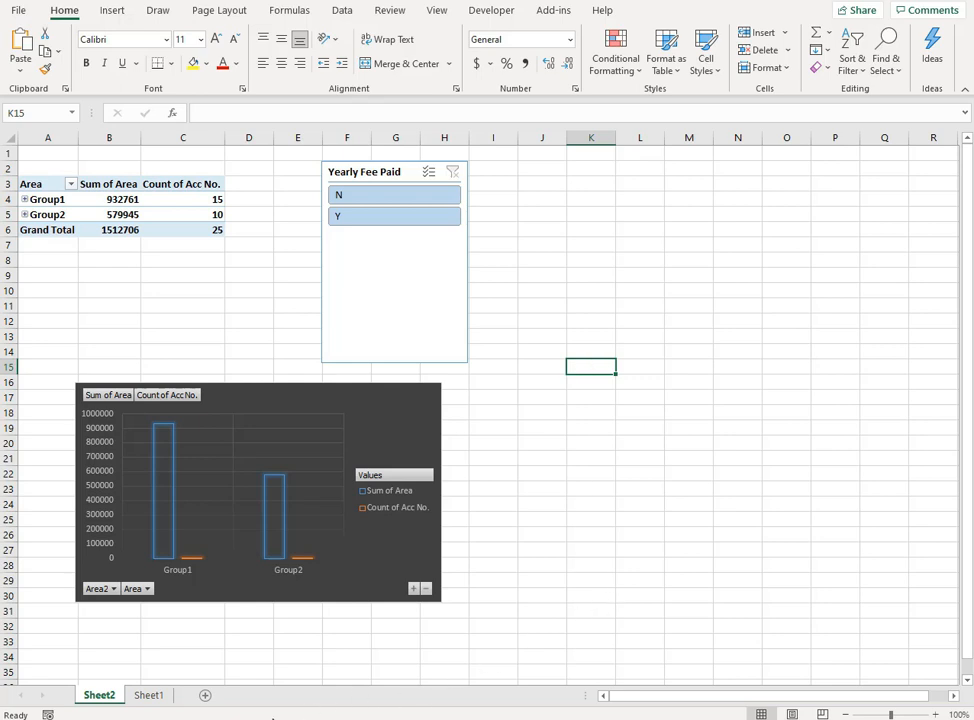
Read the Removing Blank Cells page in Day11.xlsm and return to the Pivot Tables.xlsx workbook.
click(196, 674)
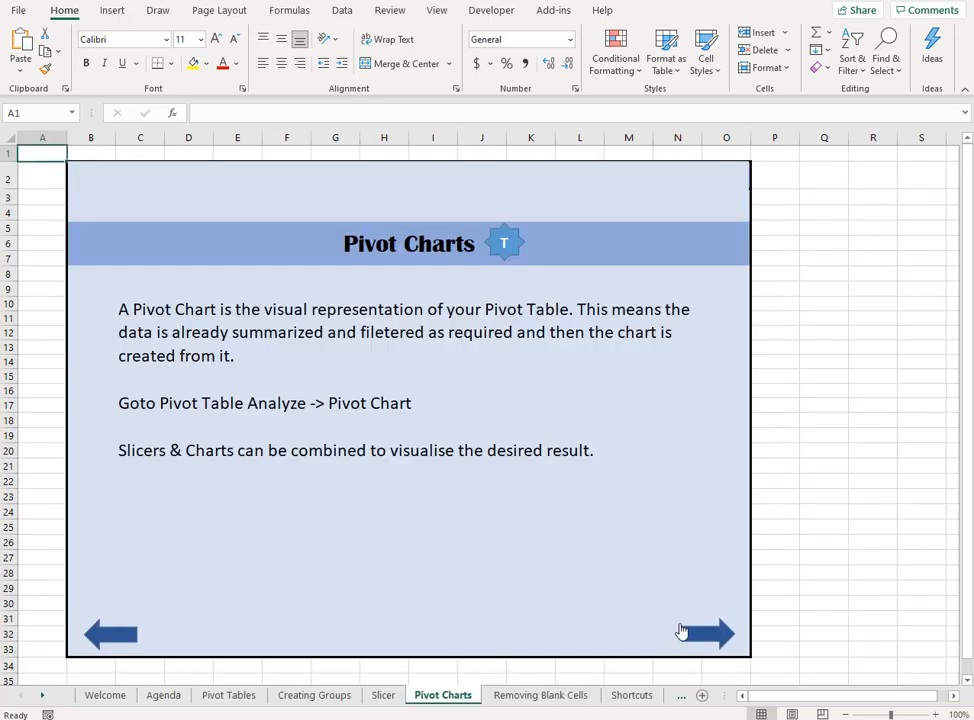
click(711, 638)
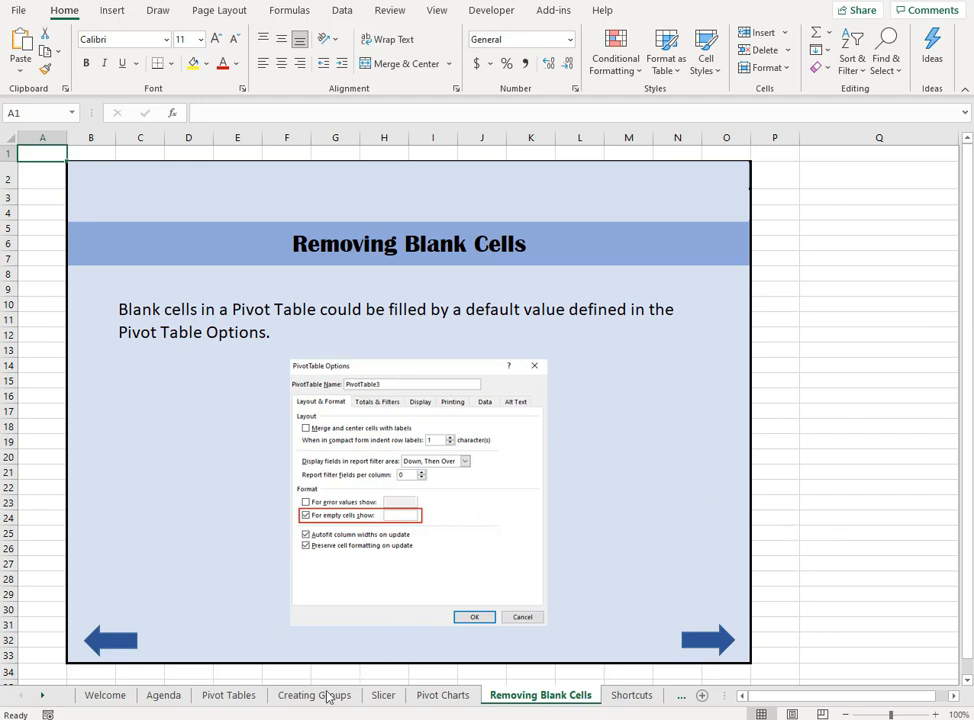
mouse_move(330, 718)
click(372, 627)
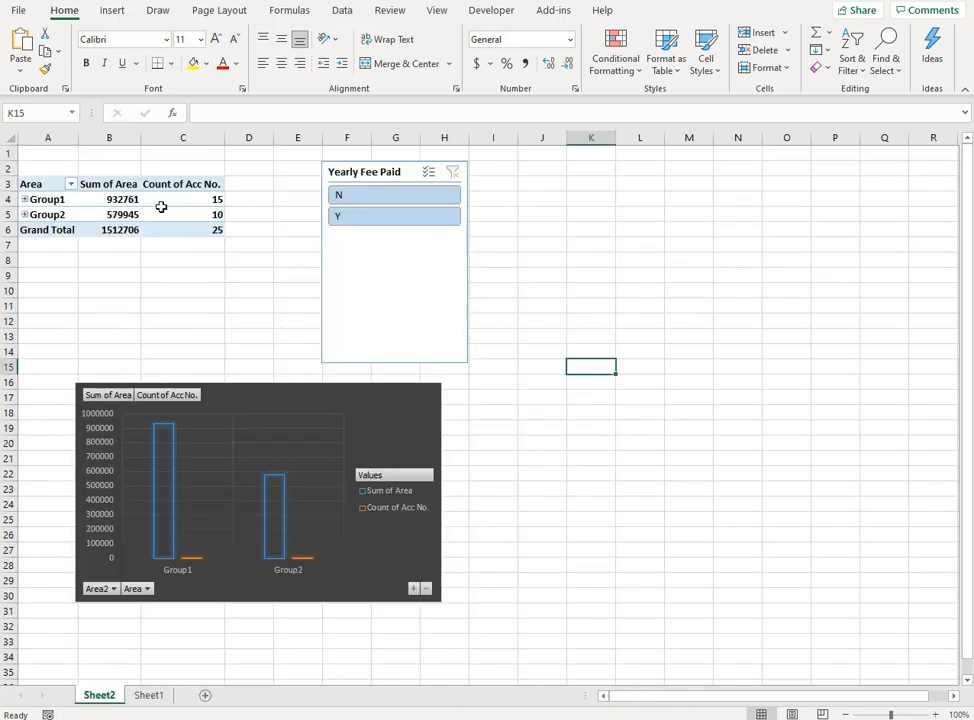
Review the PivotTable Options for empty cells, totals and filters, display, printing, data and alt text, and accept them without changes.
click(152, 212)
right_click(152, 205)
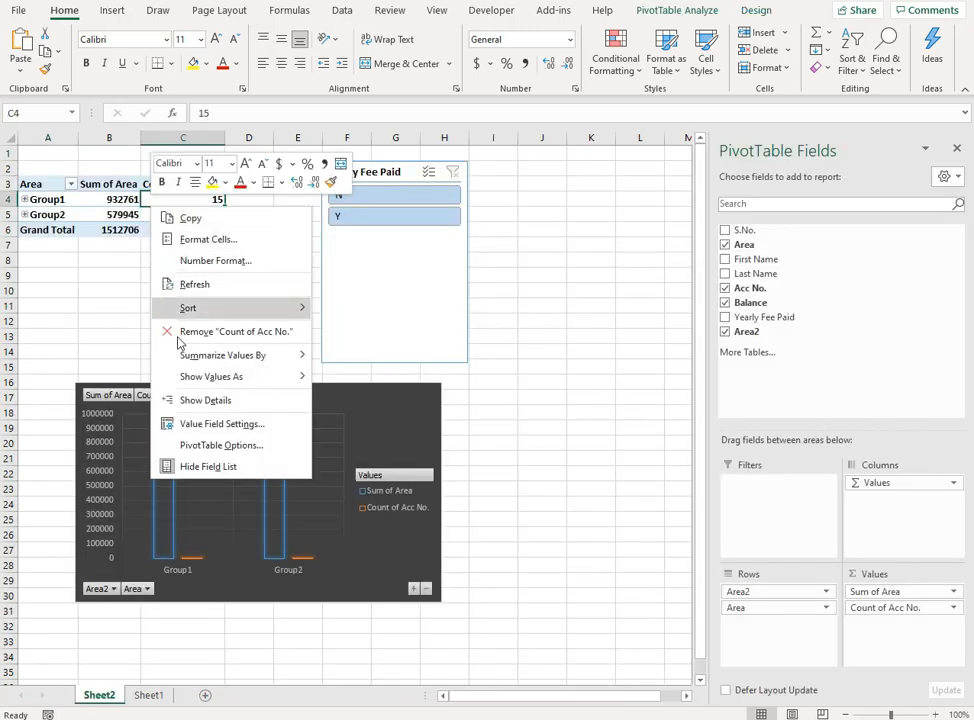
click(270, 453)
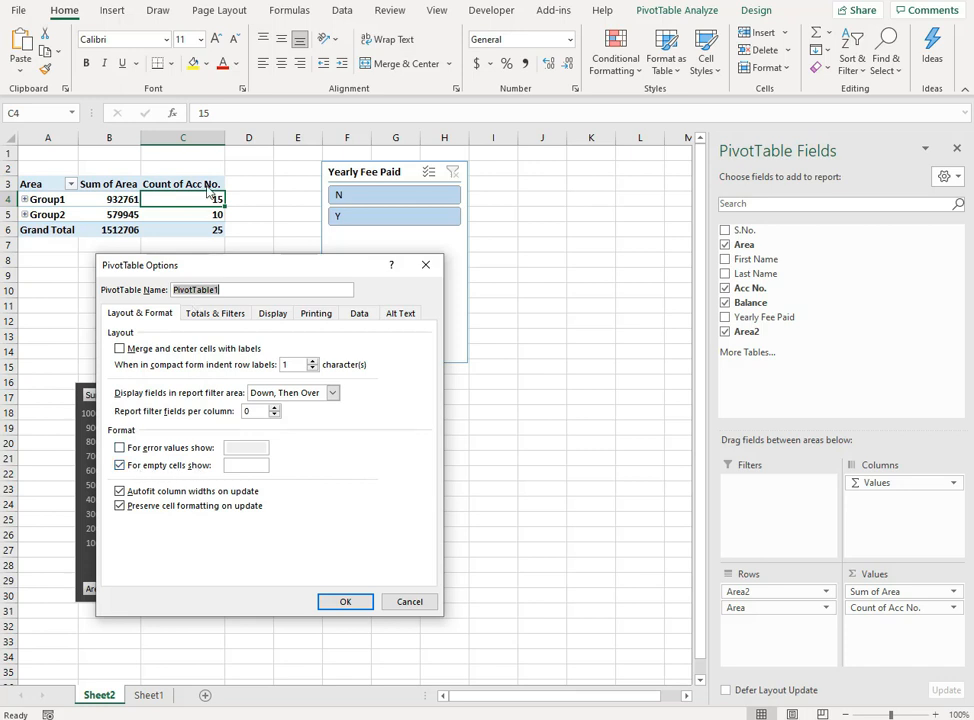
click(248, 465)
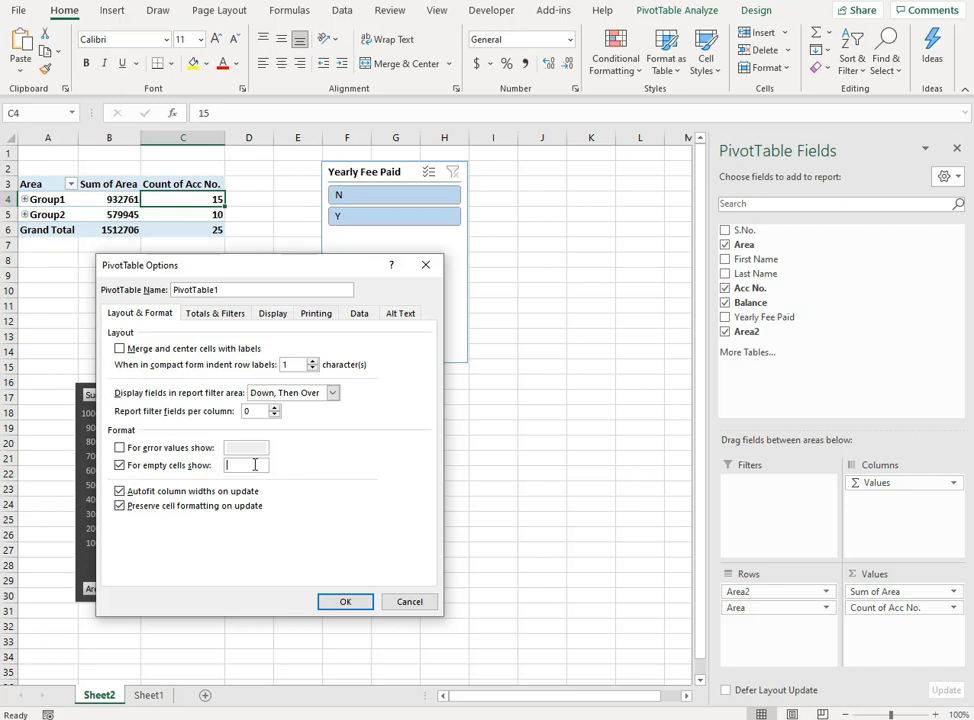
click(212, 314)
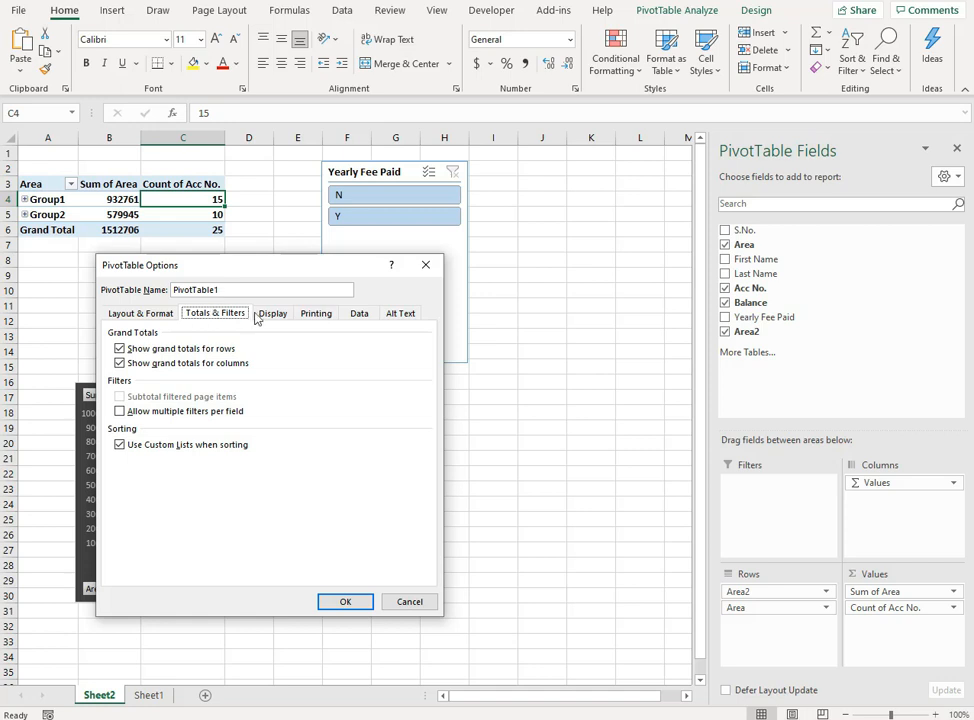
click(270, 316)
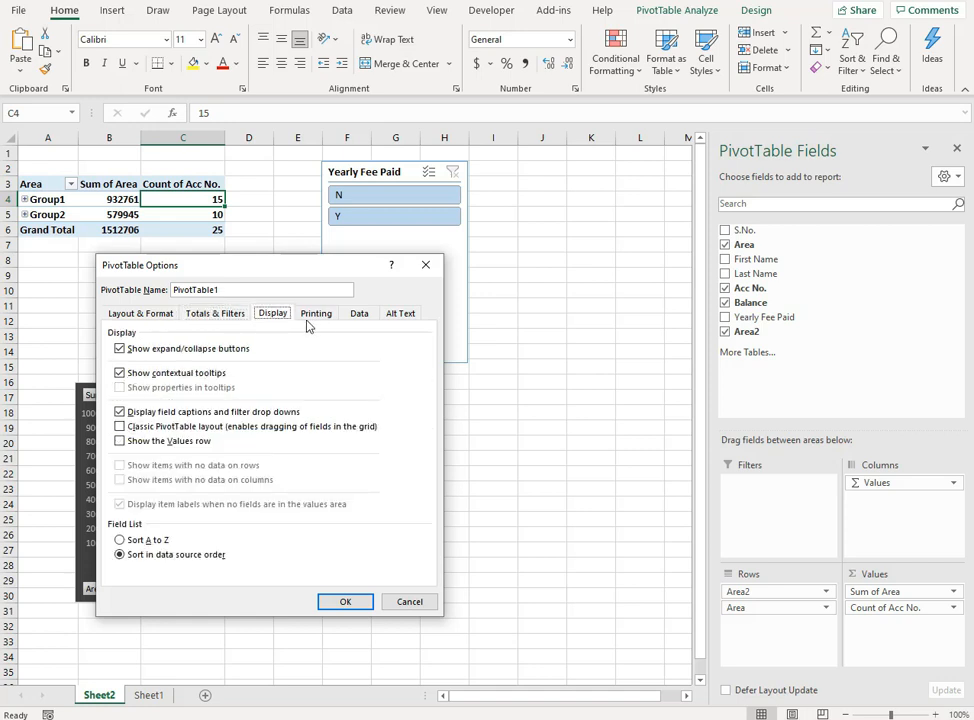
click(318, 318)
click(359, 316)
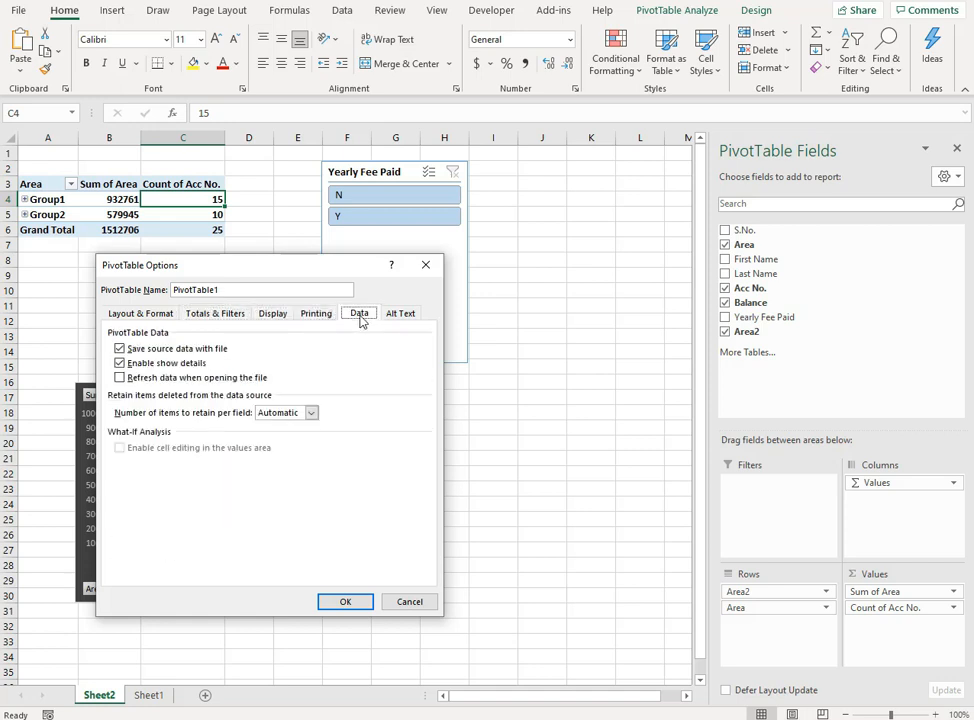
click(405, 318)
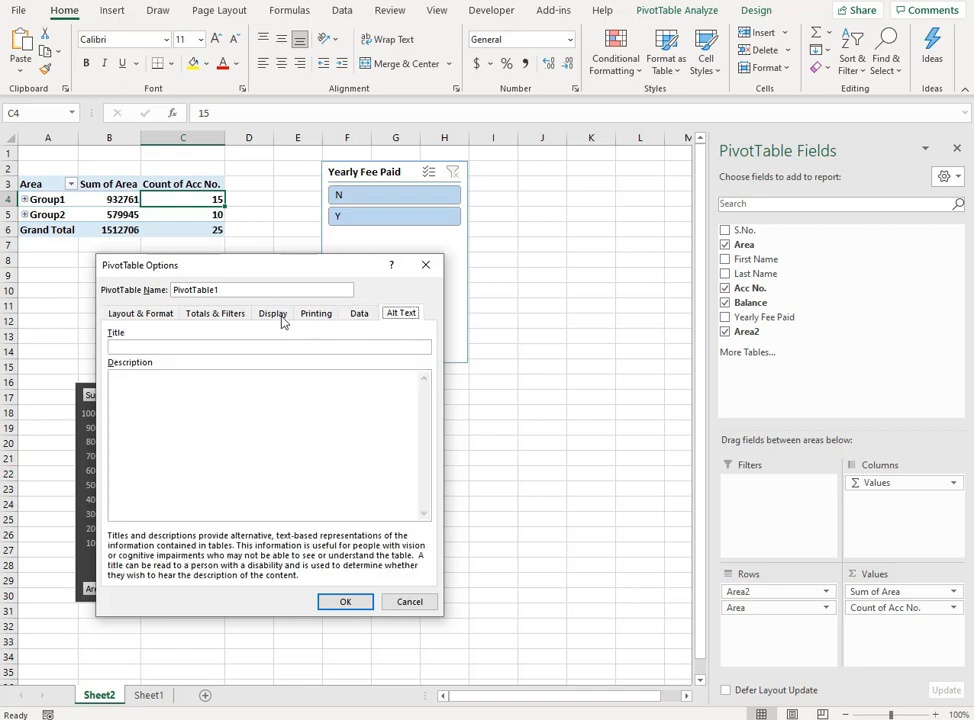
click(138, 313)
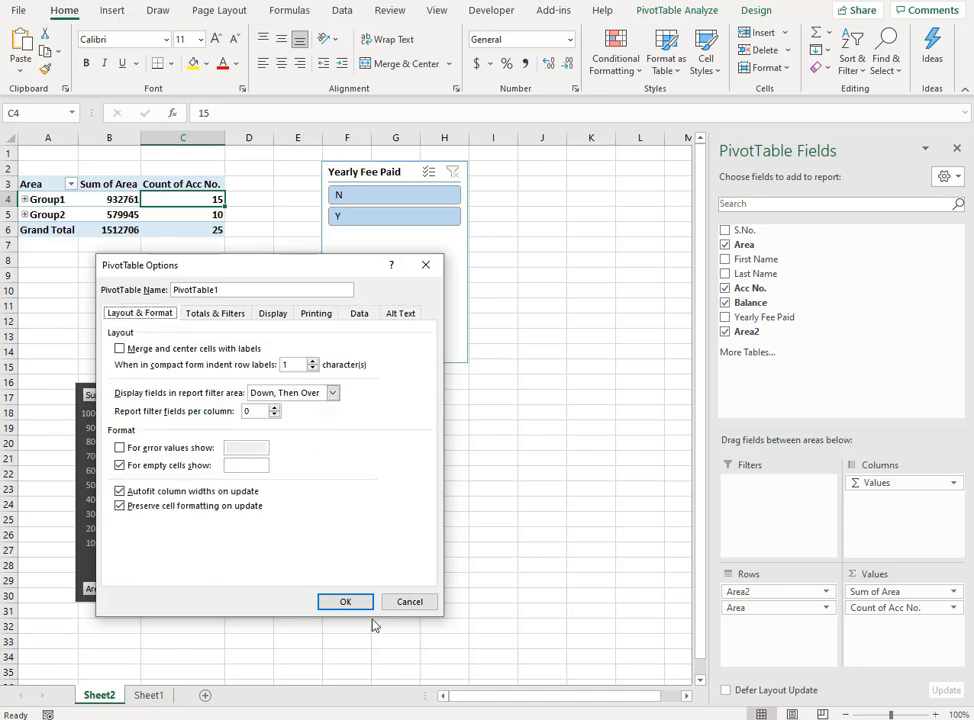
click(345, 601)
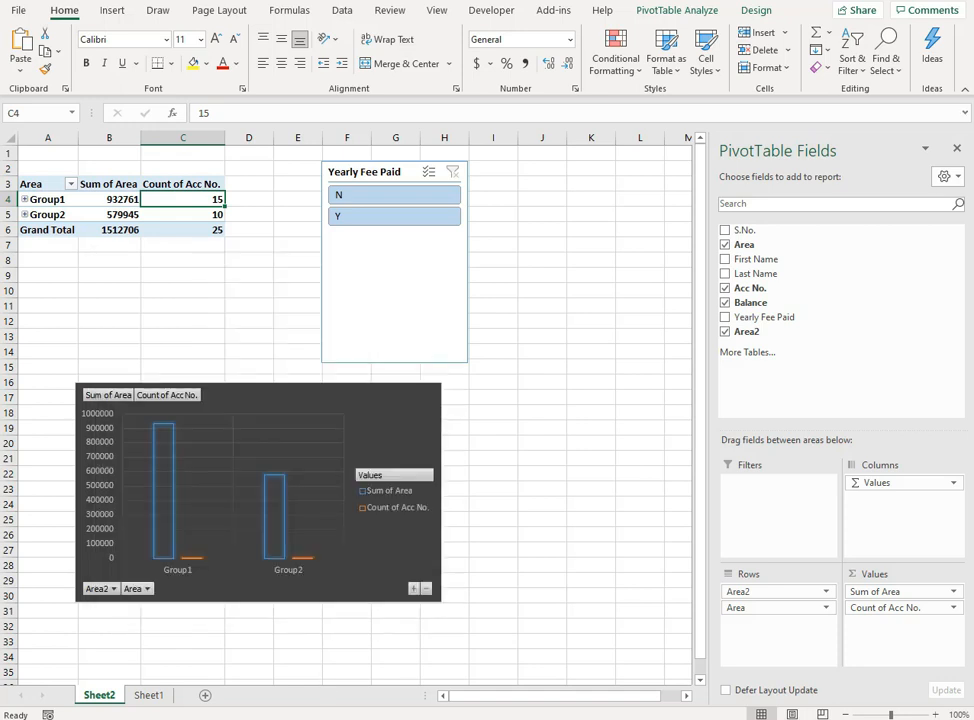
Switch to the Day11.xlsm workbook and show the Shortcuts page that follows Removing Blank Cells.
click(283, 719)
click(220, 689)
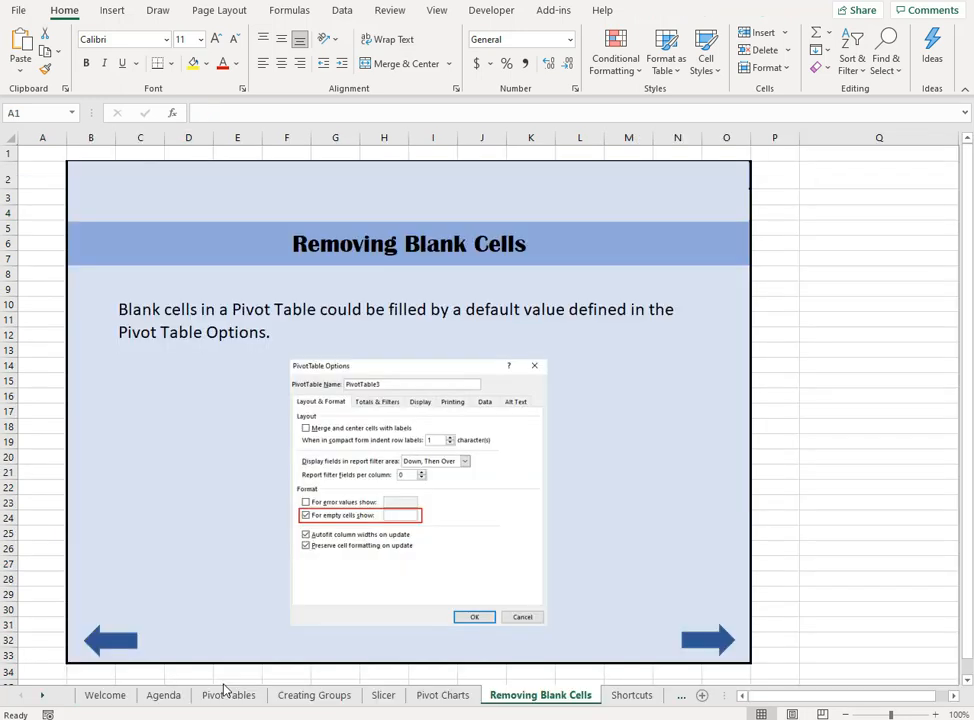
click(702, 644)
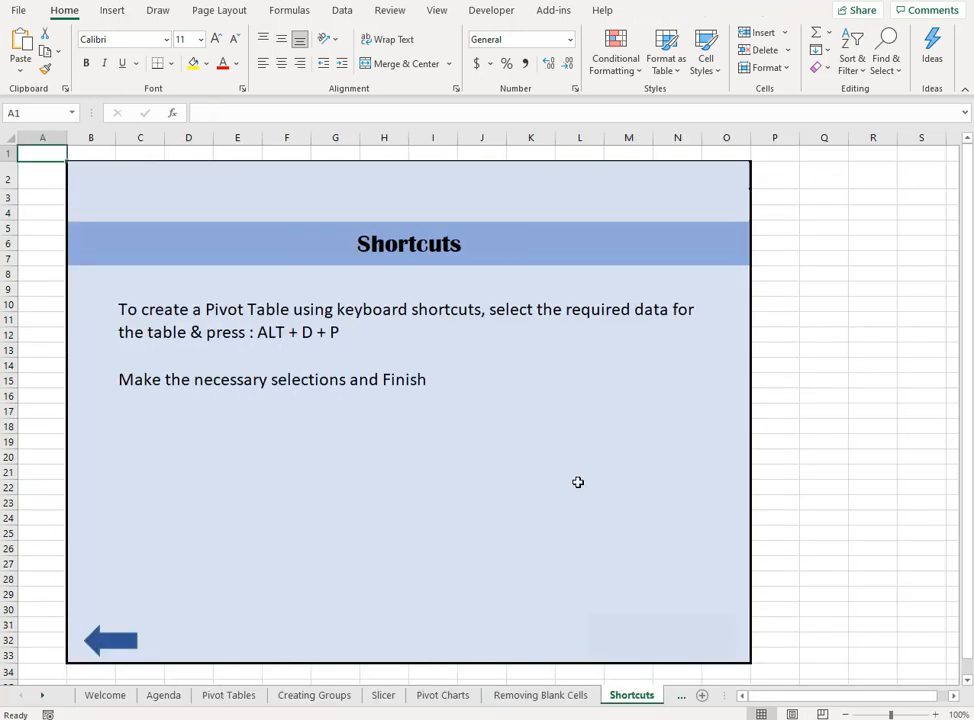